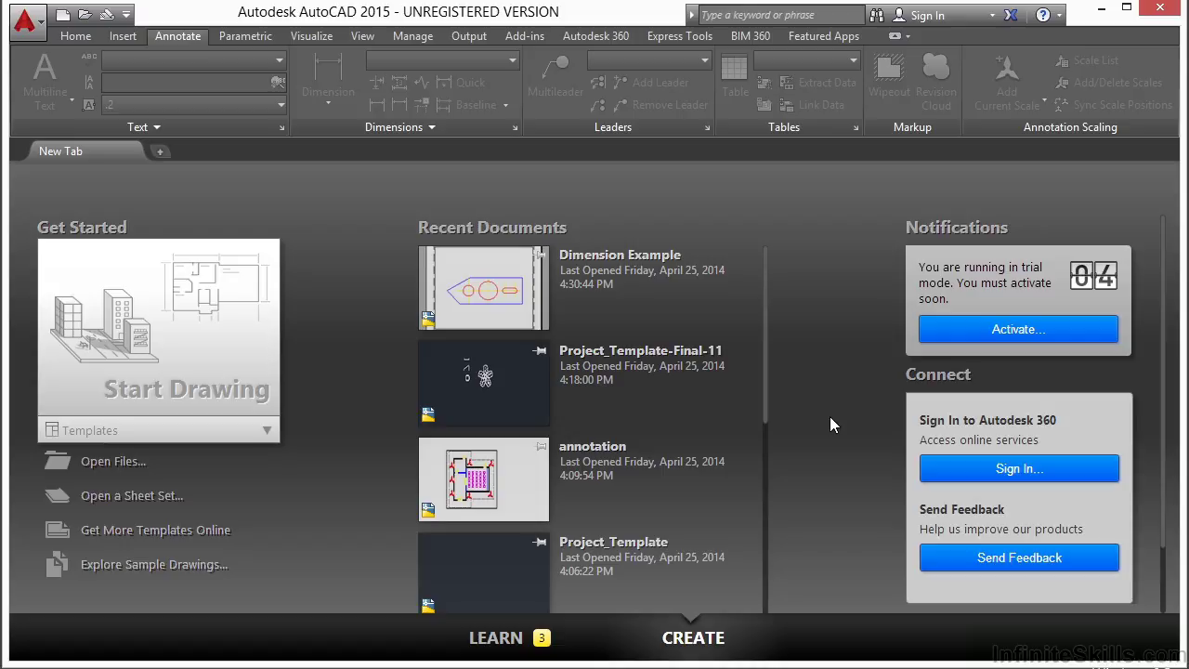
Step: Open the Ice Rink Example.dwg drawing and switch to its Layout1 sheet
left_click(93, 462)
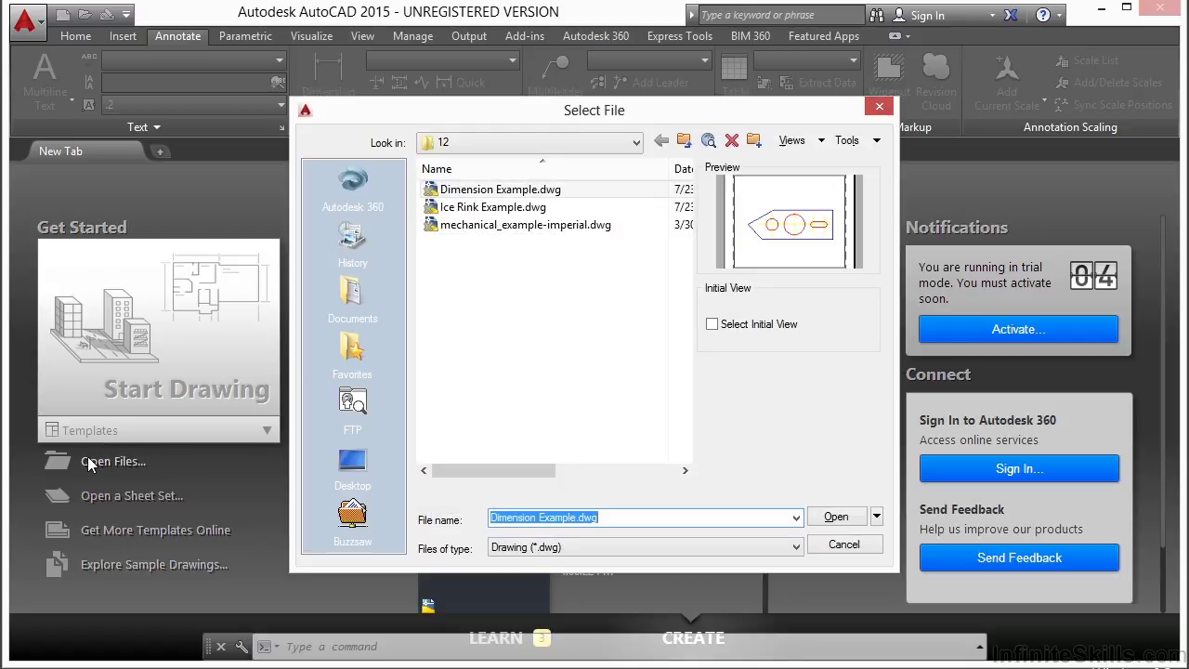
left_click(515, 210)
left_click(831, 517)
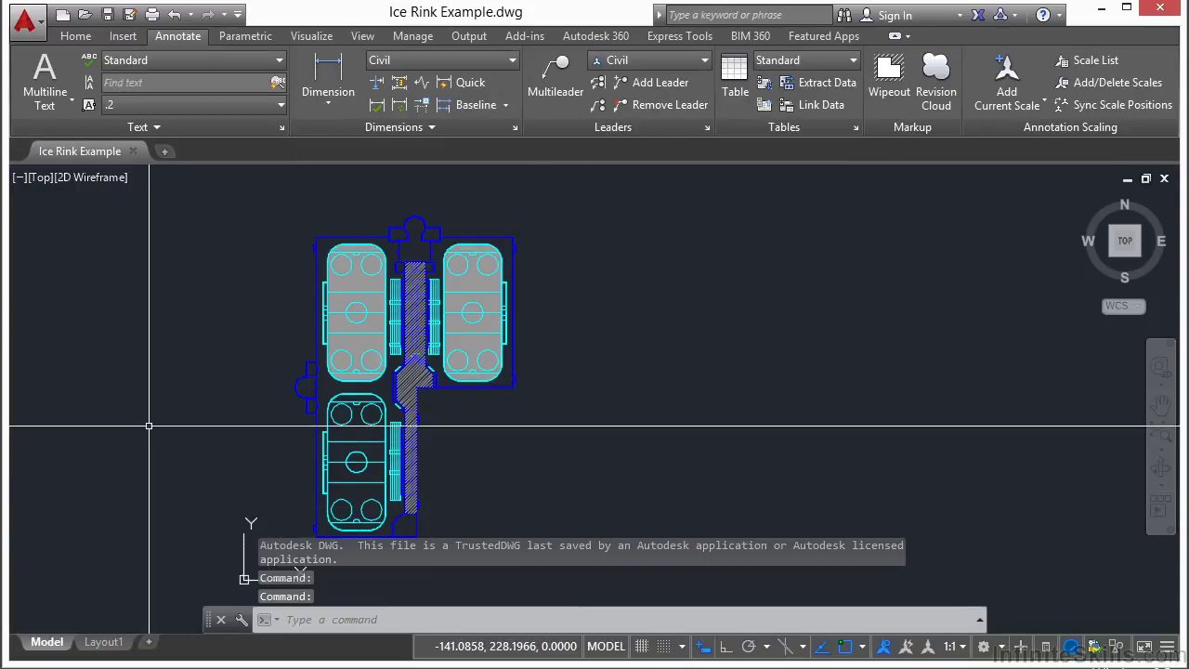
left_click(103, 641)
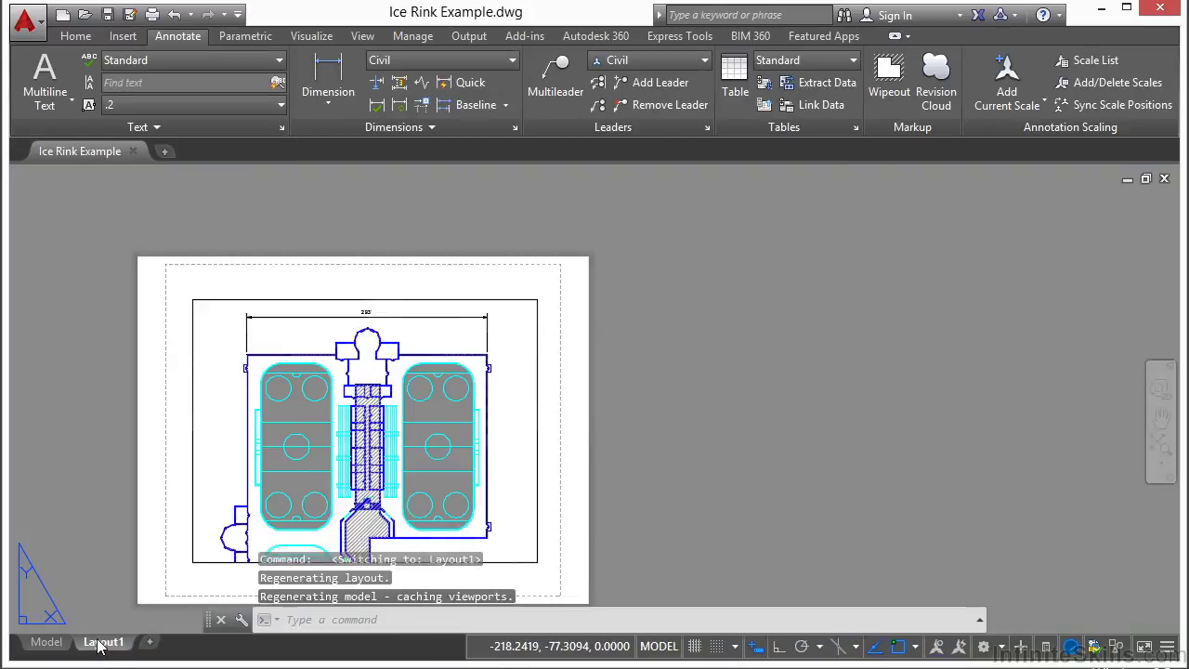
middle_click_drag(585, 444, 659, 401)
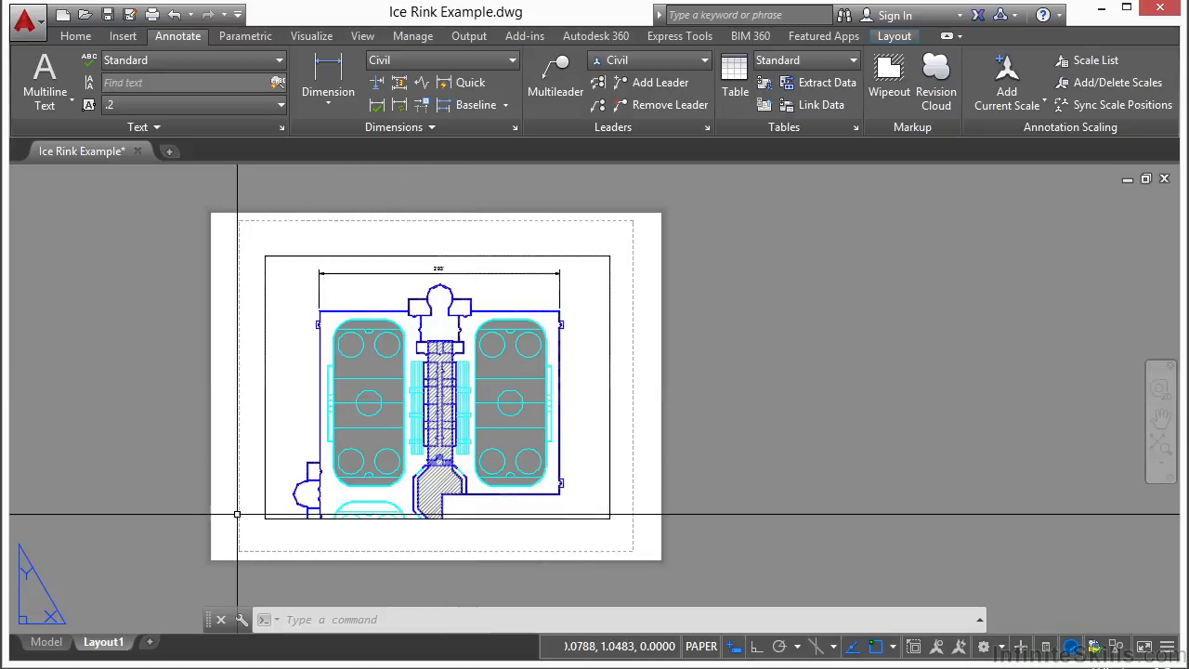
Step: Add a new layout to the drawing, switch to it and rename it ICE RINK
right_click(118, 642)
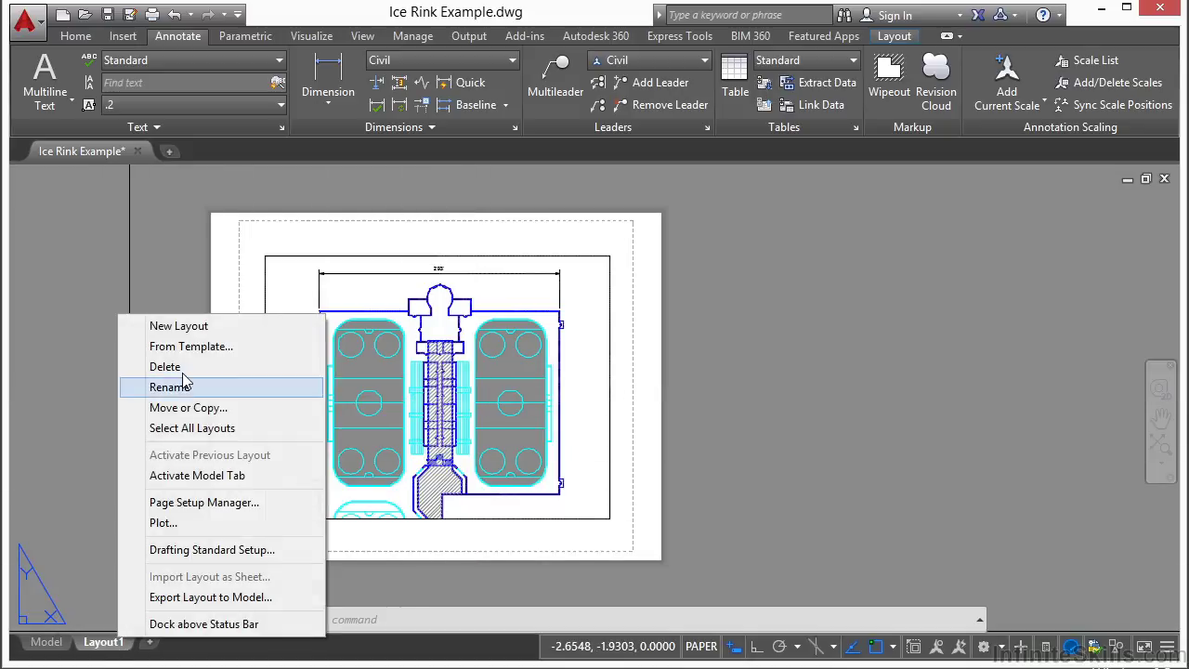
left_click(178, 325)
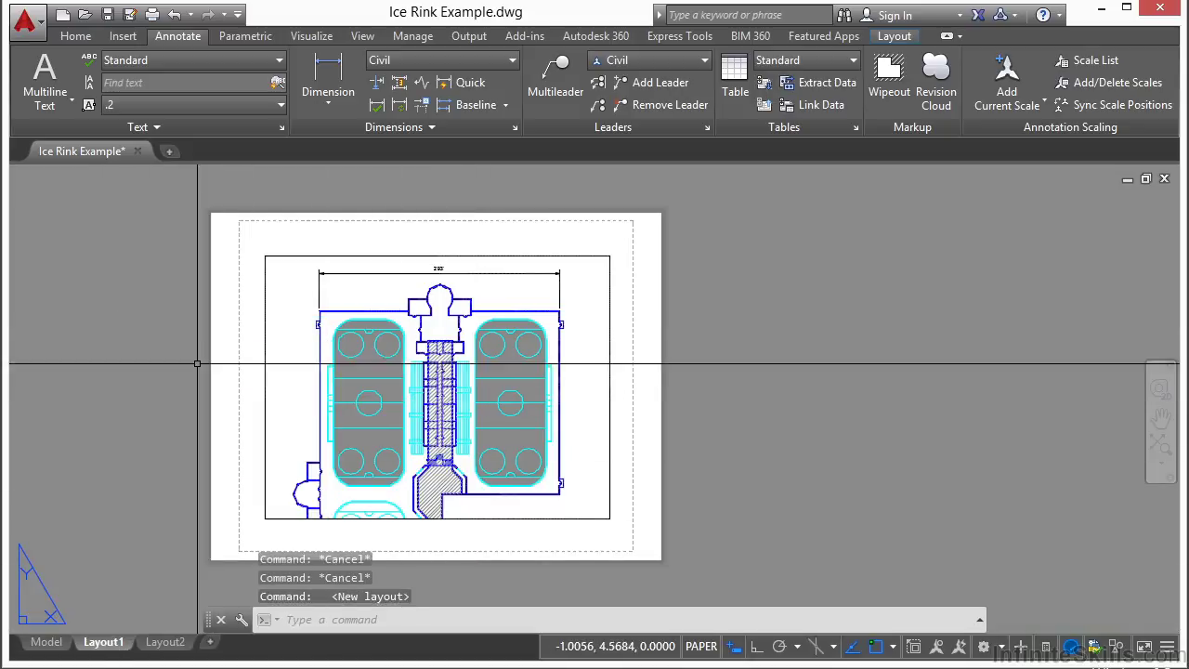
left_click(174, 647)
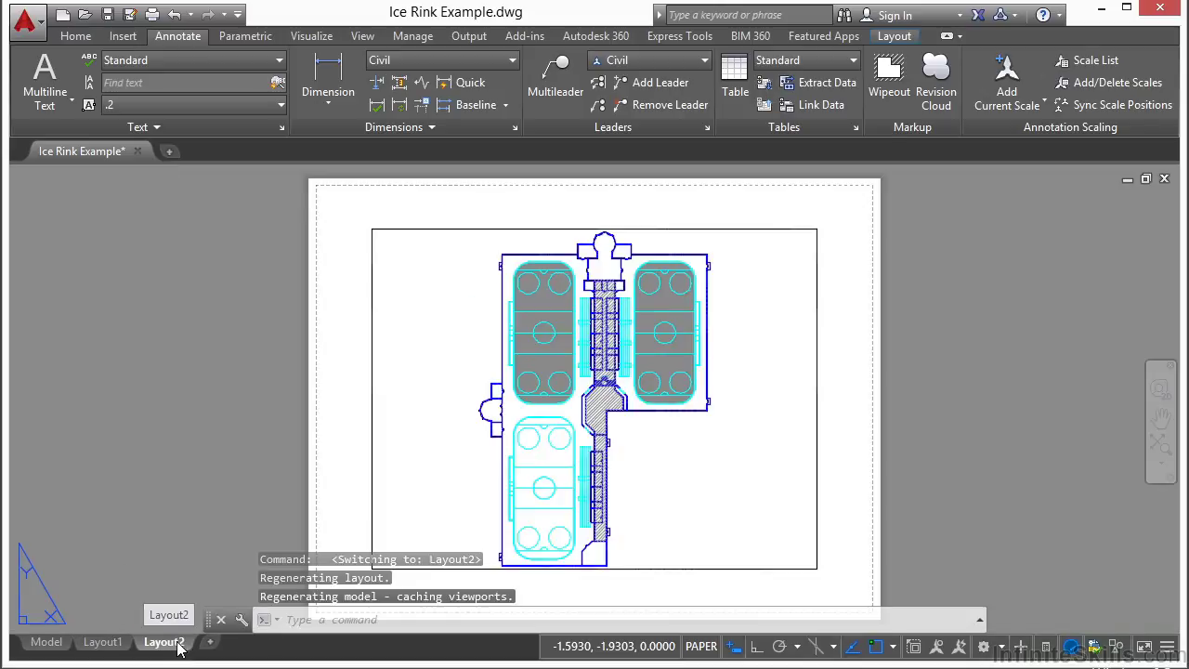
right_click(180, 647)
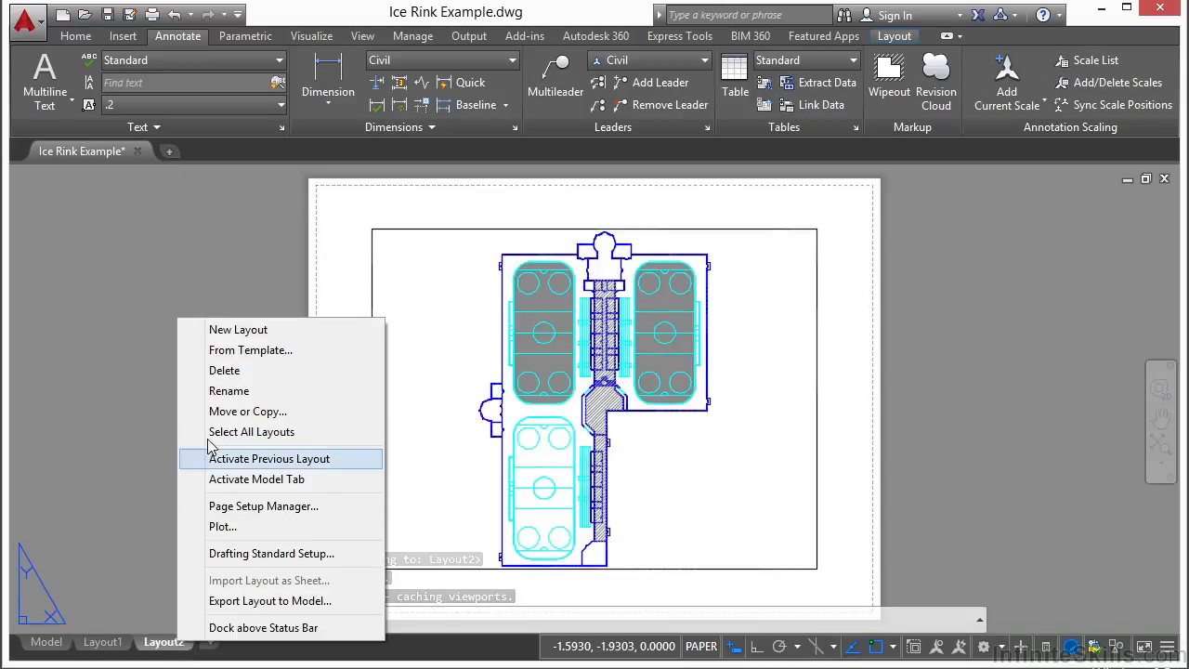
left_click(228, 391)
type("ICE RINK")
key("Return")
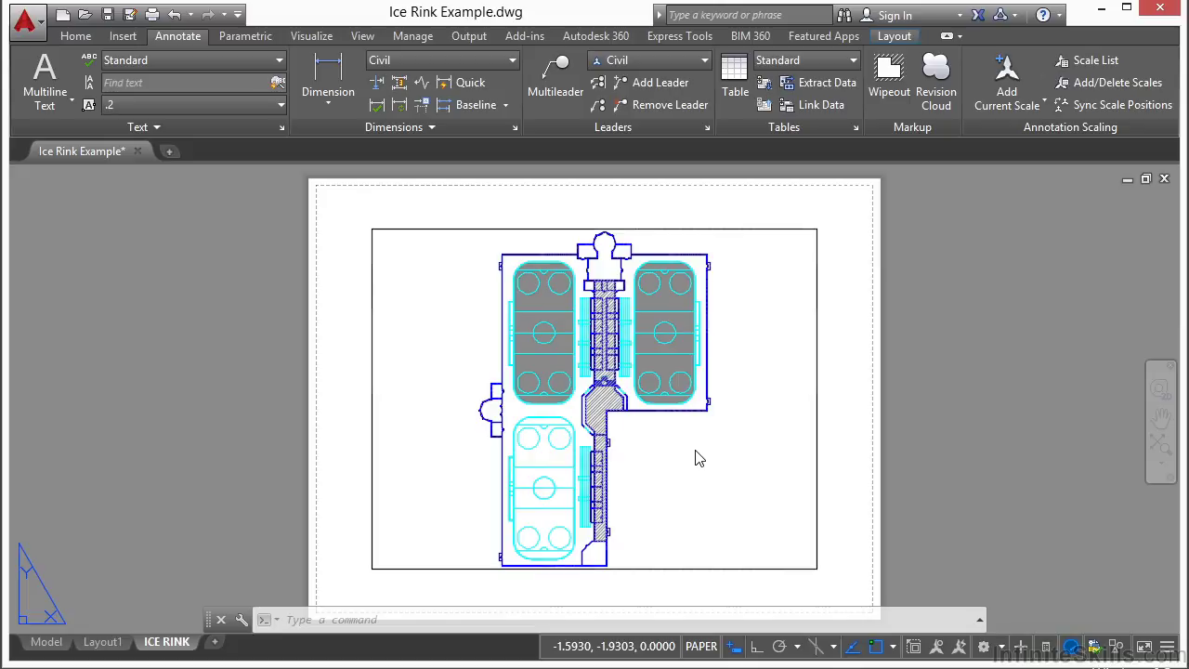
Step: Move the existing viewport off the sheet into the empty area to its right, staying in paper space
type("m")
key("Return")
left_click(788, 218)
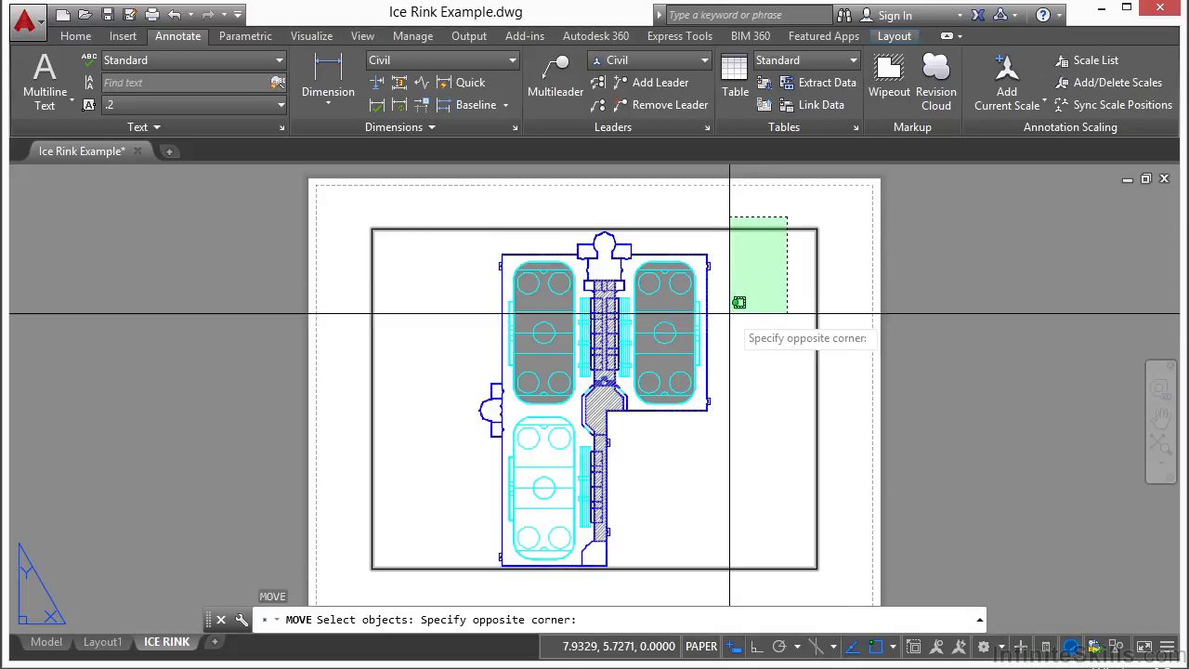
left_click(737, 291)
key("Return")
left_click(411, 406)
scroll(413, 418, "down", 2)
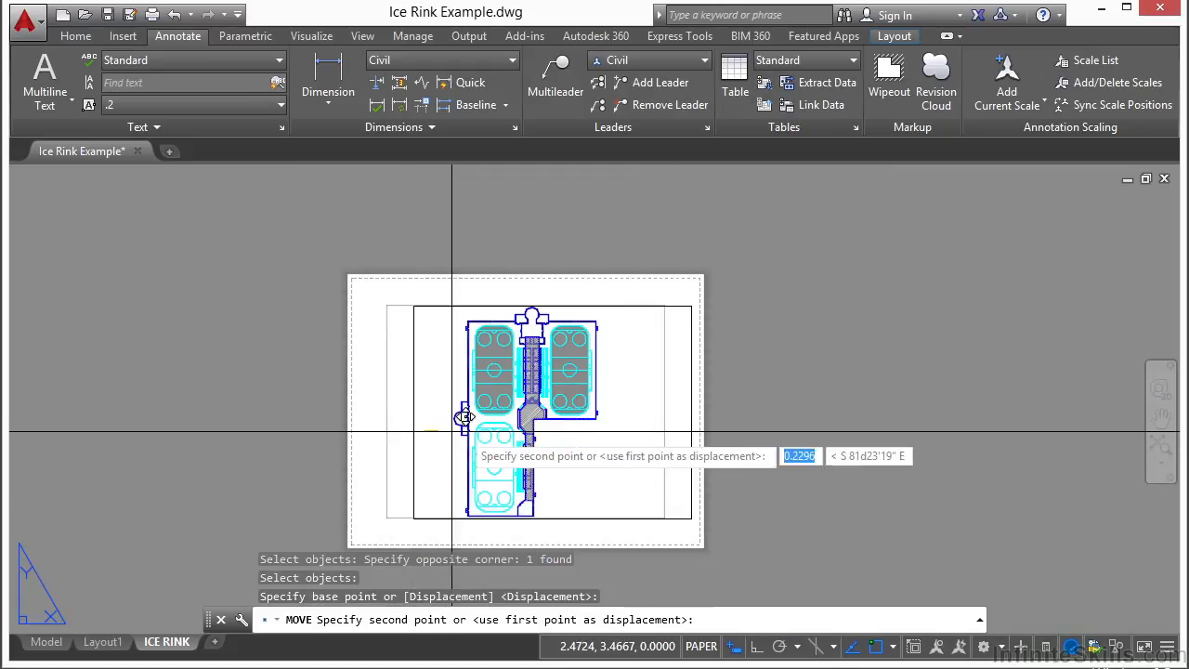
double_click(802, 432)
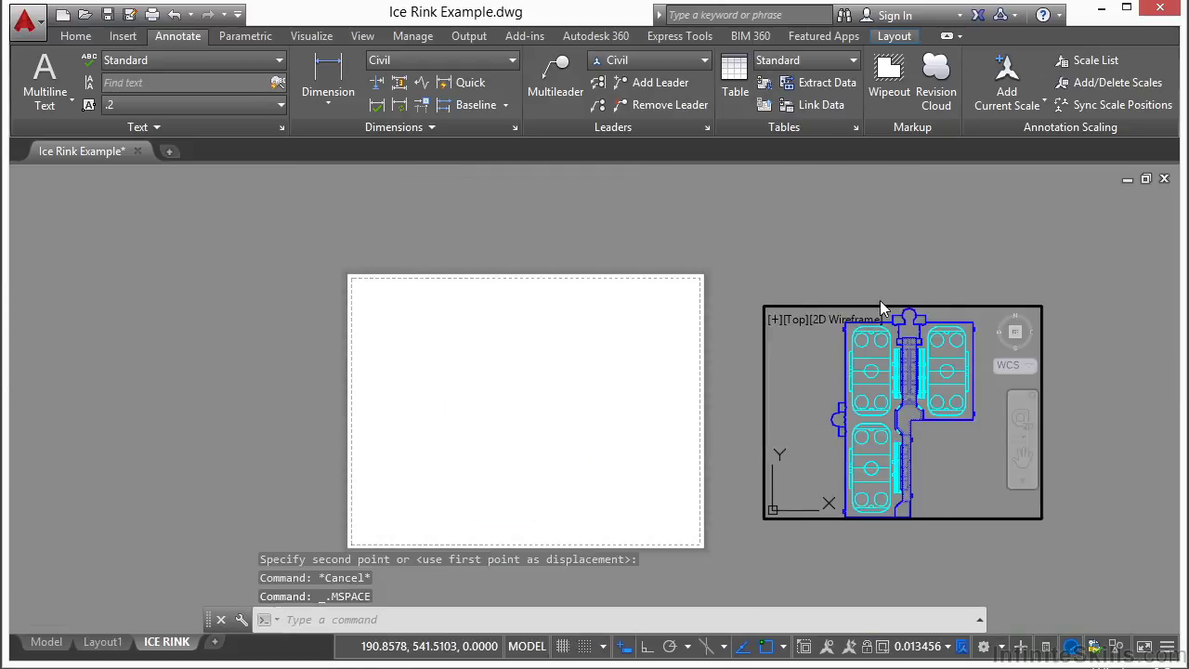
double_click(874, 272)
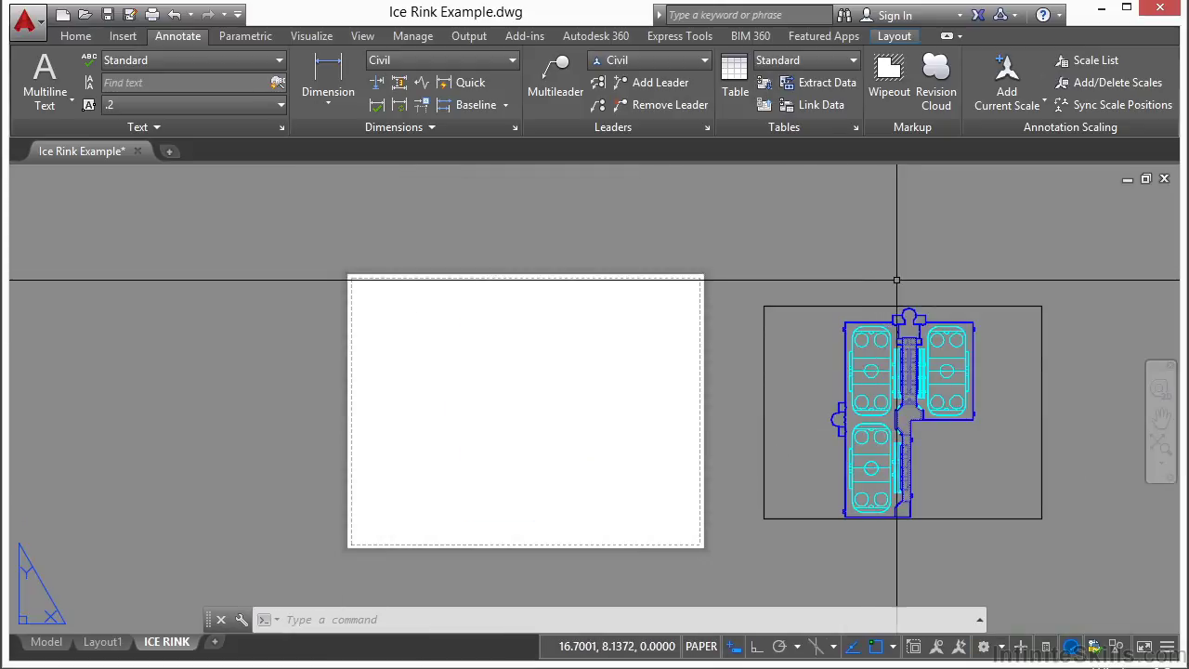
Step: Shrink the viewport with its corner grips to a small frame around the lower-left rink
left_click(919, 306)
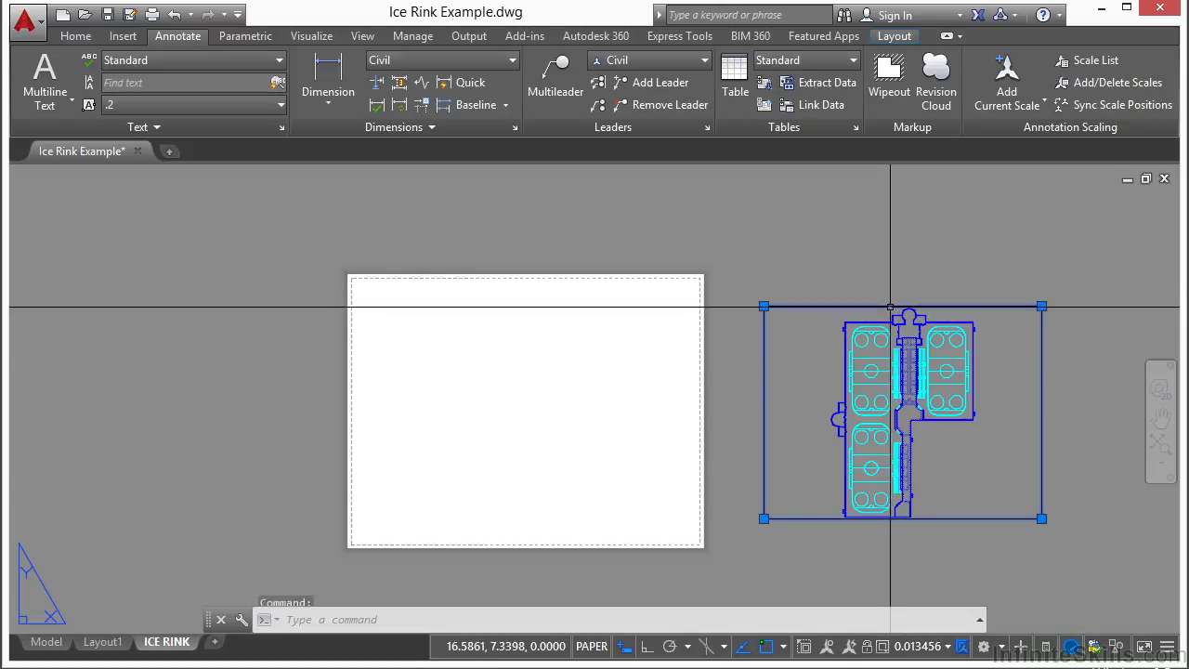
left_click(1041, 306)
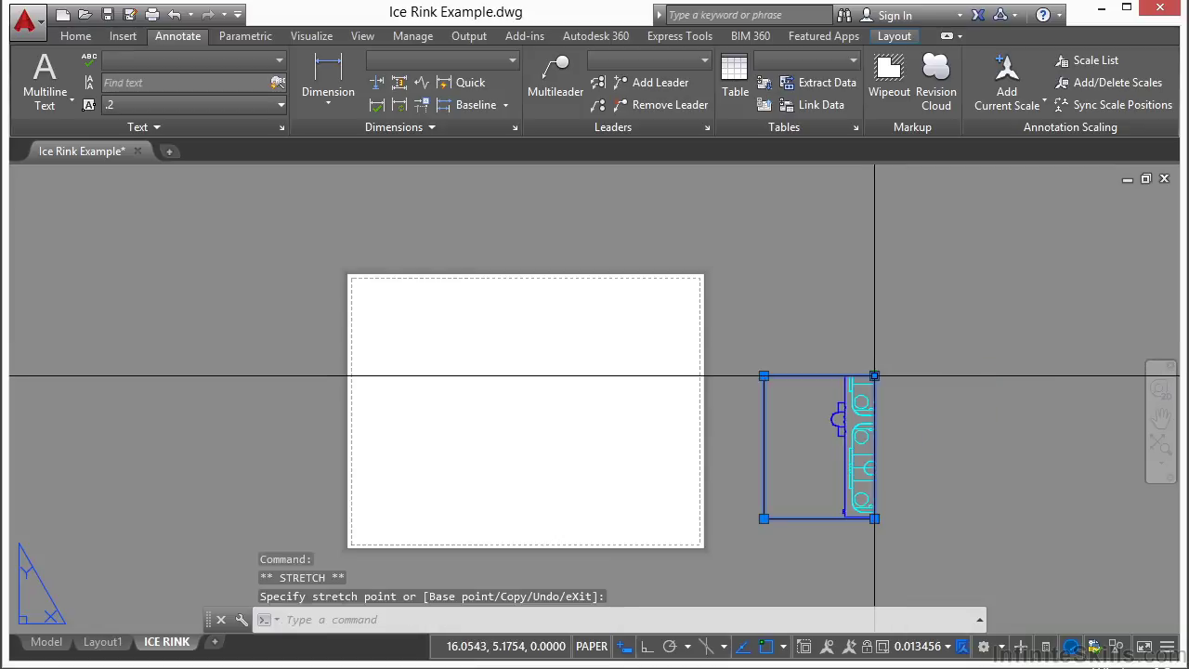
key("Escape")
key("Escape")
Step: Move the small viewport back onto the sheet, into its lower-left corner
type("m")
key("Return")
left_click(901, 371)
left_click(854, 478)
key("Return")
left_click(871, 467)
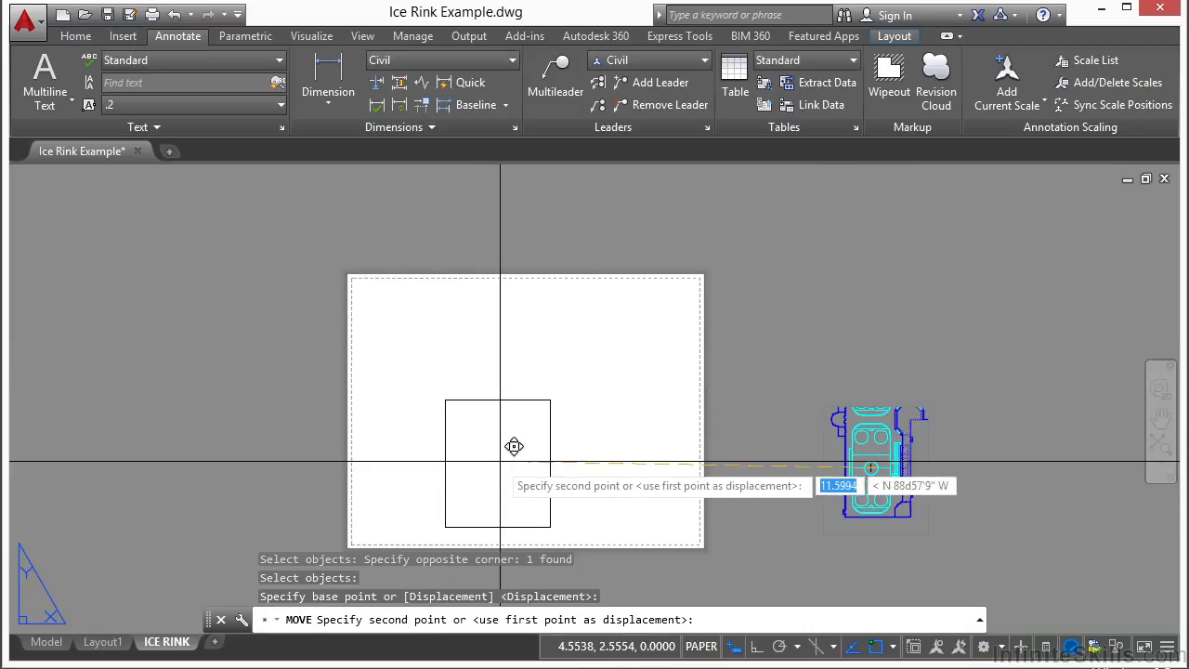
left_click(431, 452)
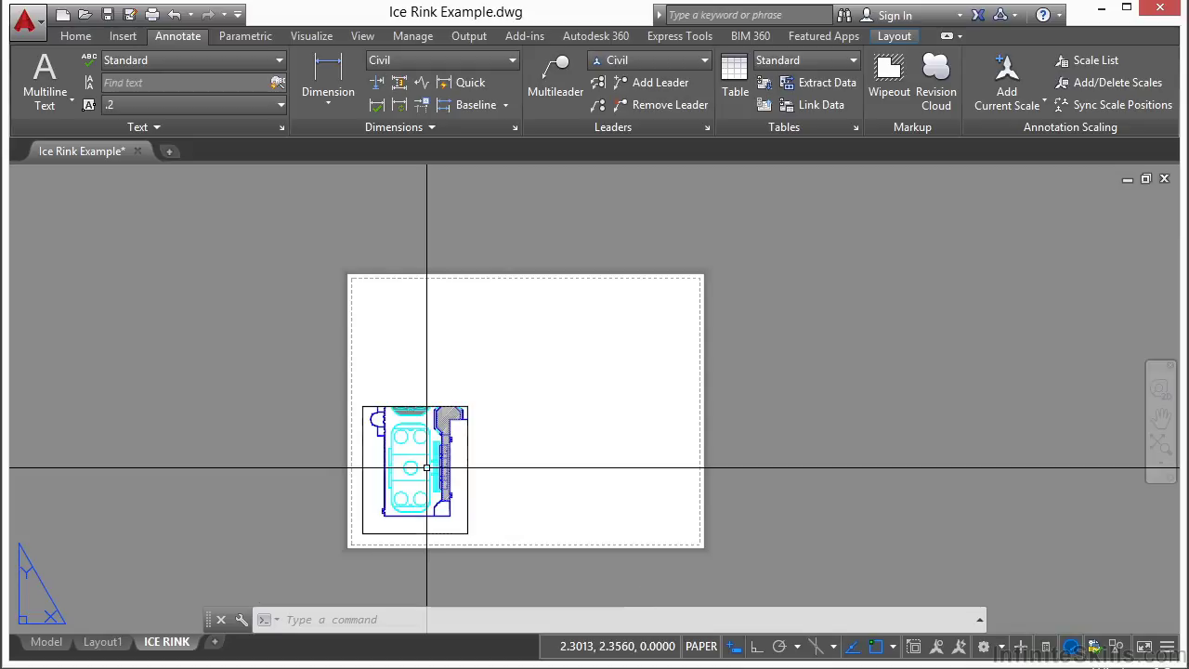
Step: Activate the lower-left viewport and set its scale to 1:100
double_click(374, 479)
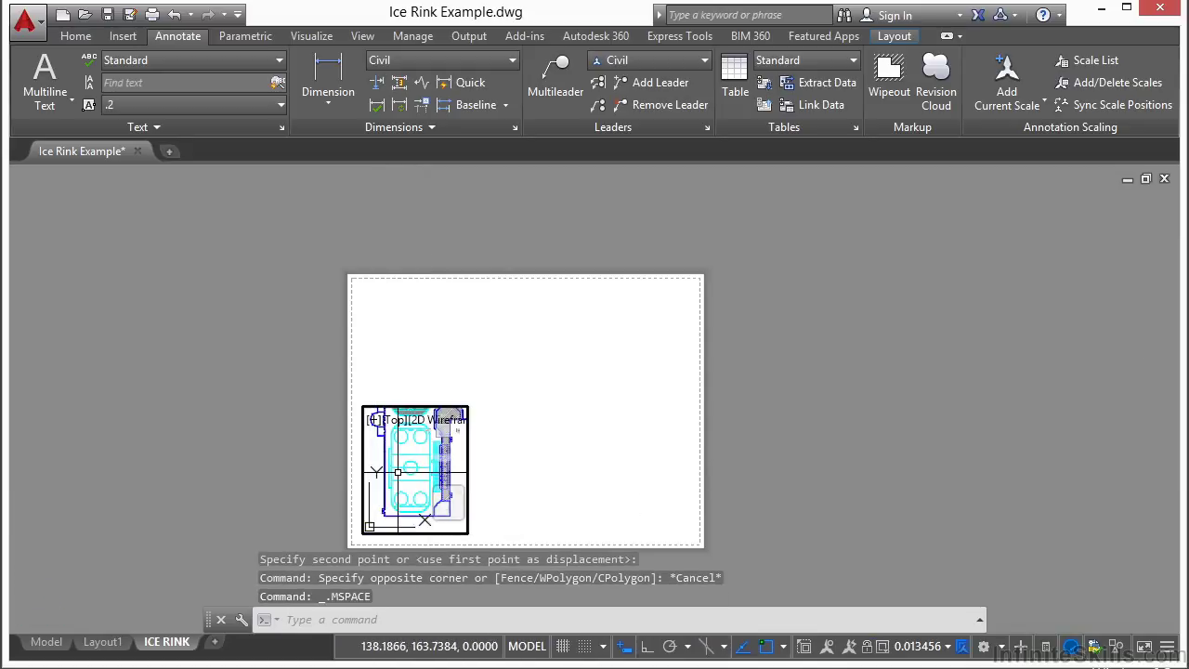
scroll(397, 473, "down", 3)
middle_click_drag(398, 473, 398, 474)
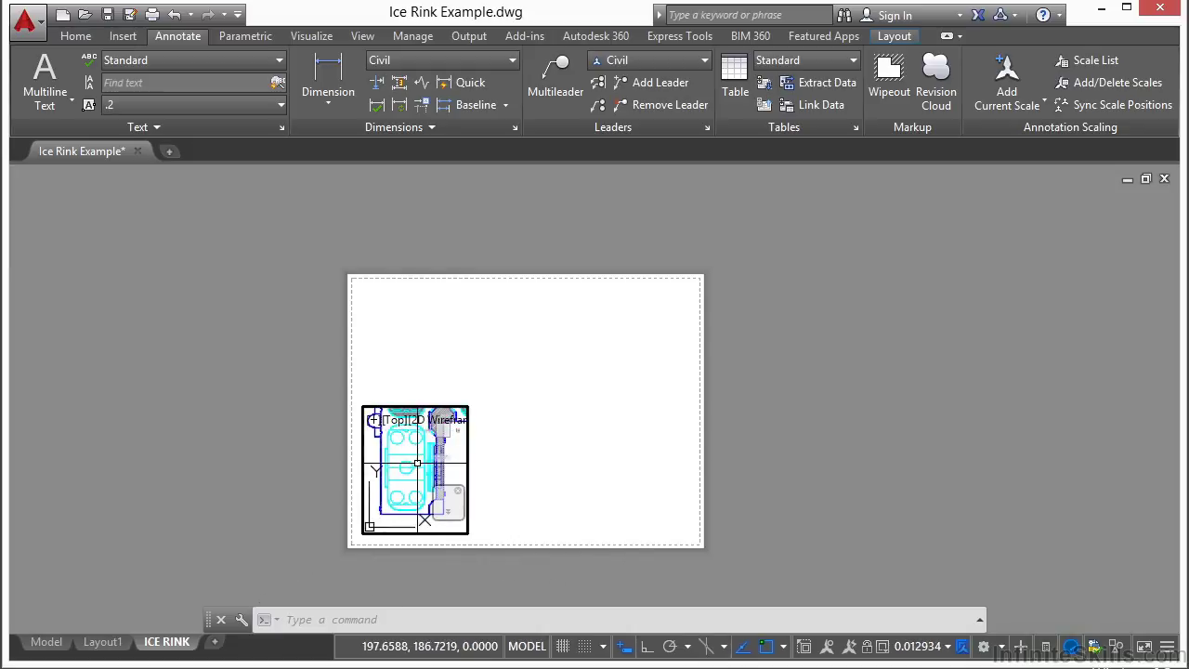
mouse_move(405, 469)
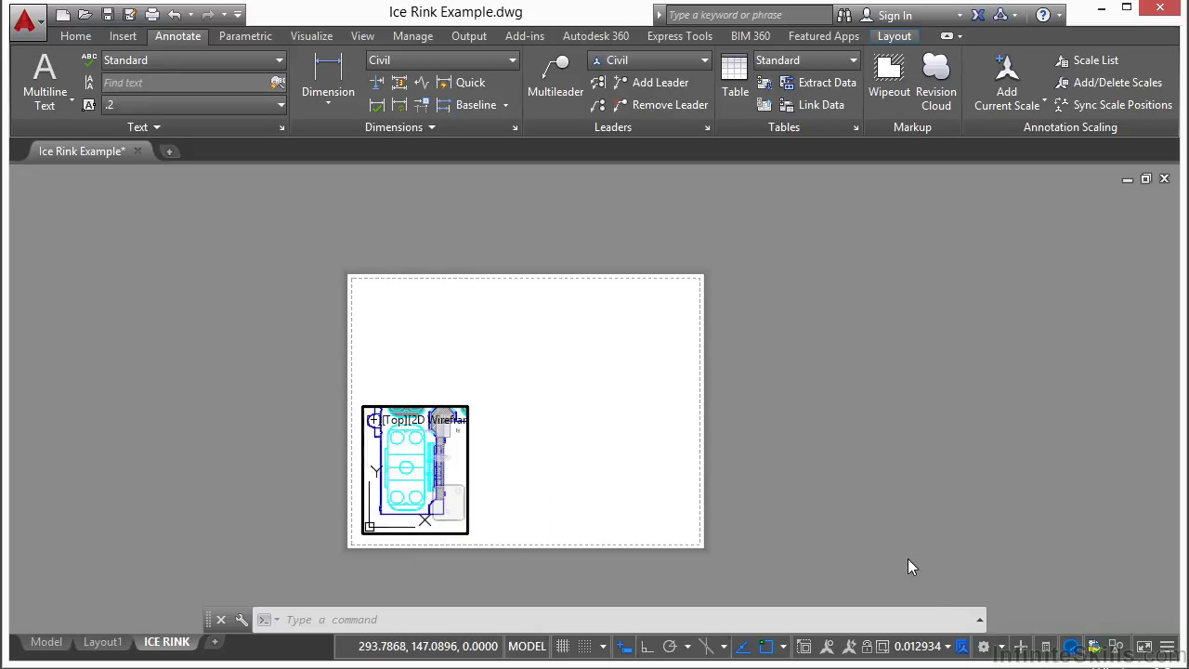
left_click(946, 647)
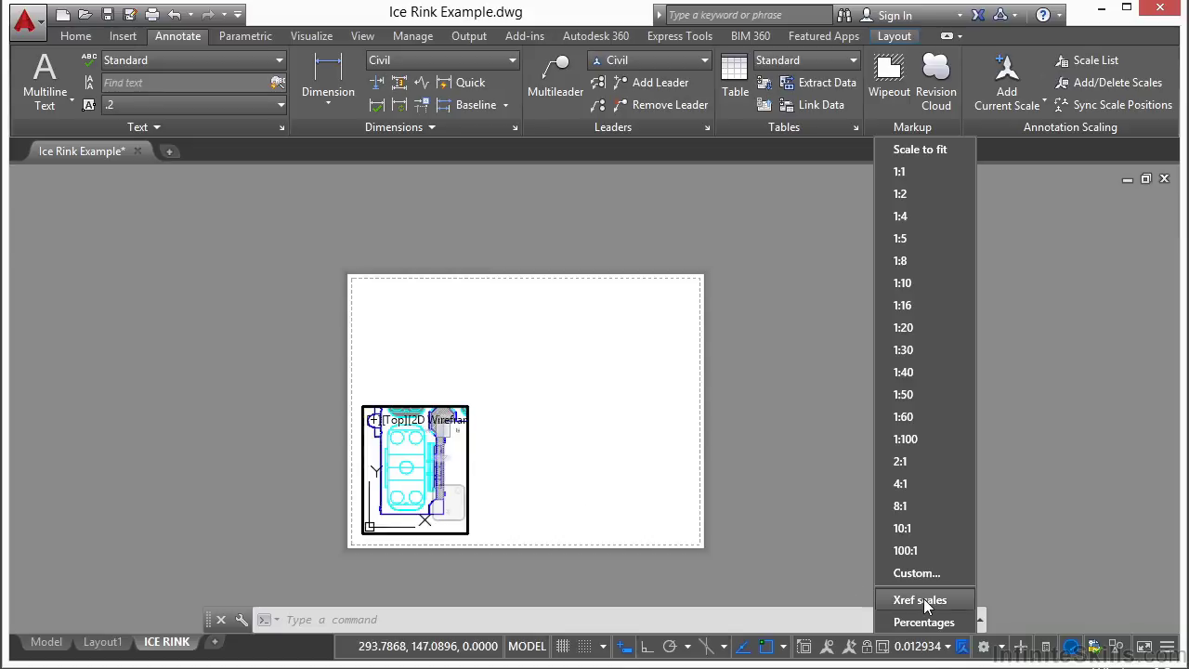
left_click(913, 438)
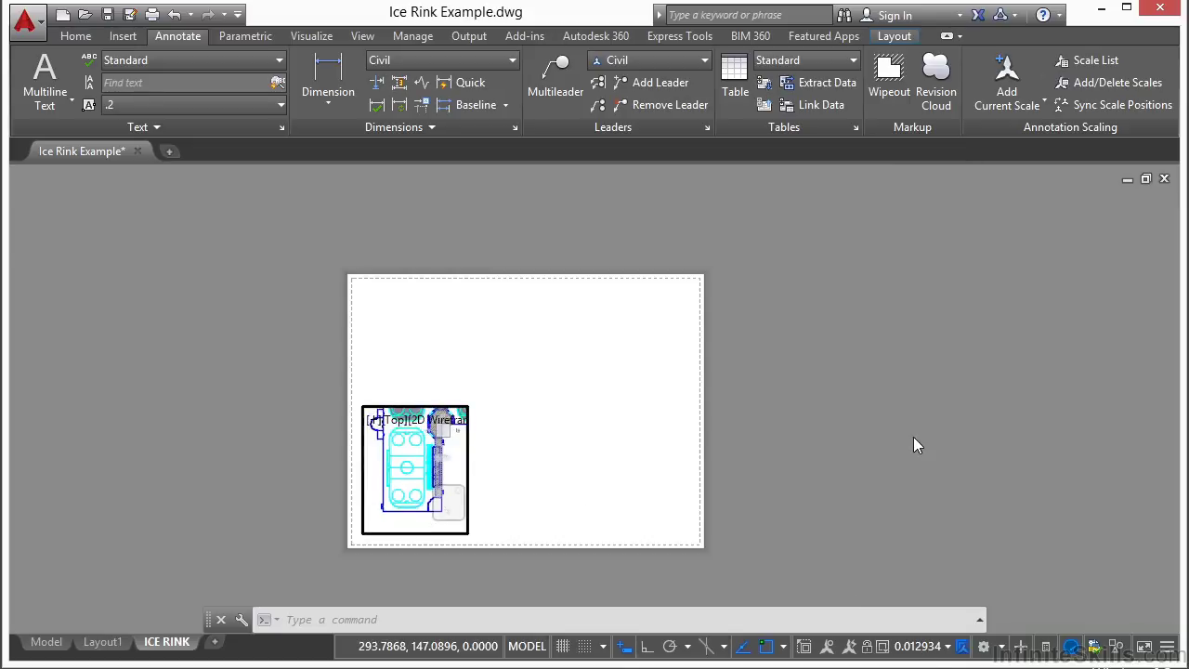
scroll(399, 467, "up", 4)
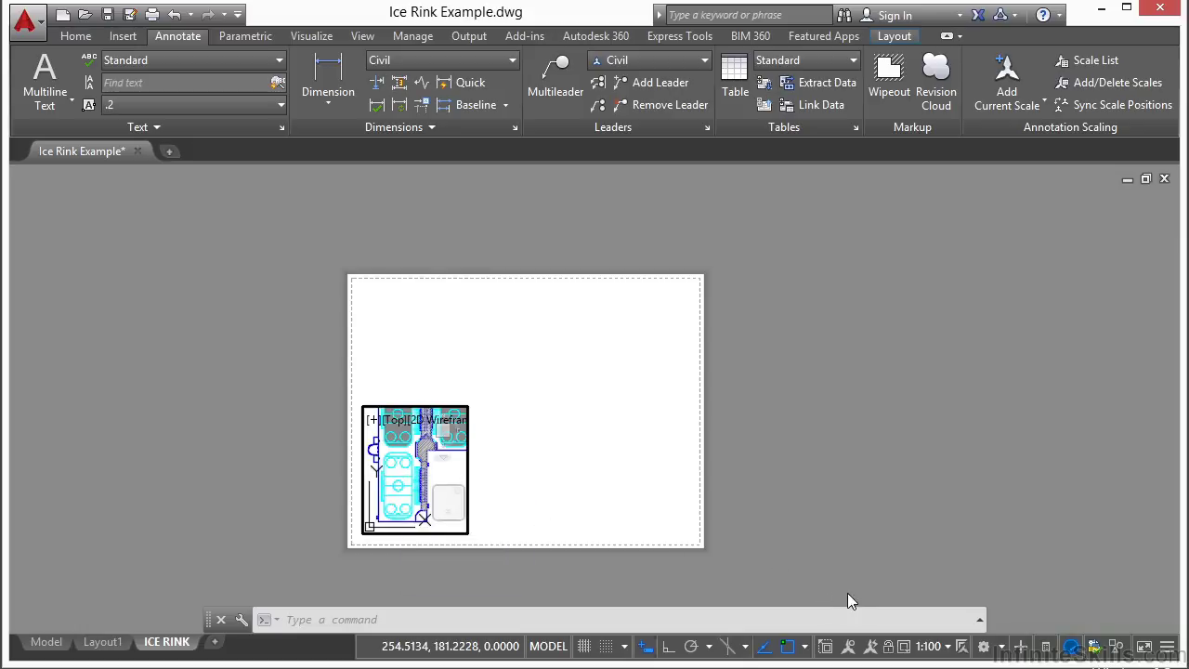
Step: Lock the 1:100 viewport, test the lock by zooming inside it, and return to paper space
left_click(888, 647)
double_click(408, 465)
scroll(394, 464, "up", 4)
scroll(535, 458, "down", 4)
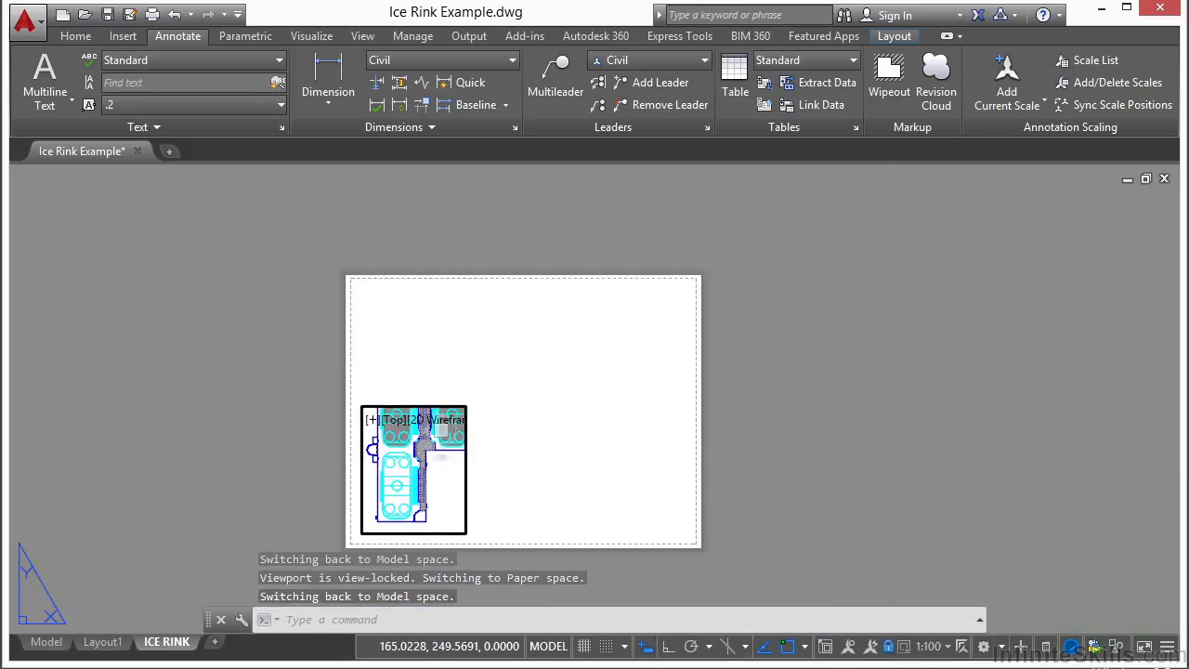
double_click(547, 457)
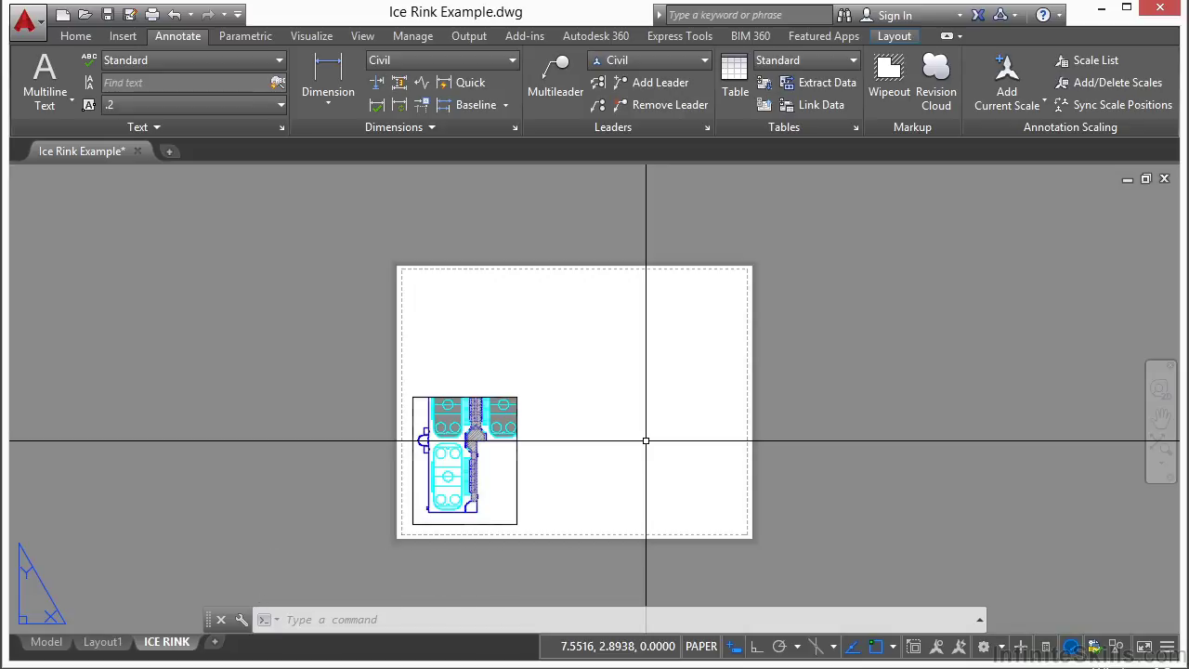
Step: Create a second, taller rectangular viewport on the right half of the ICE RINK sheet
key("alt+v")
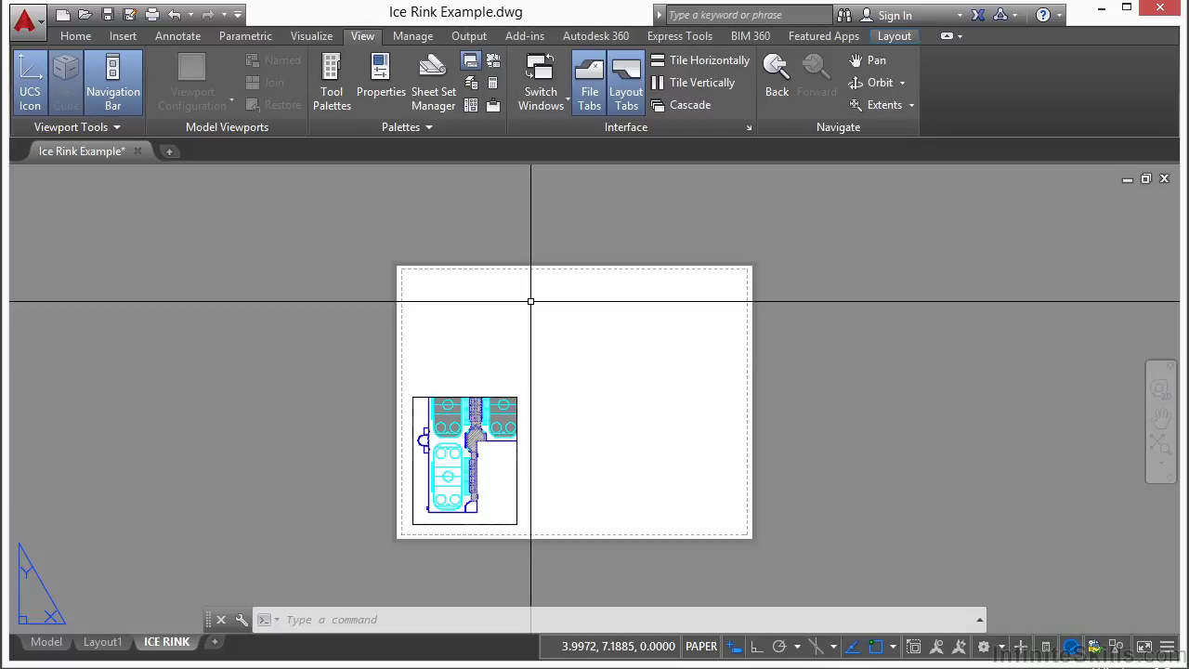
left_click(892, 37)
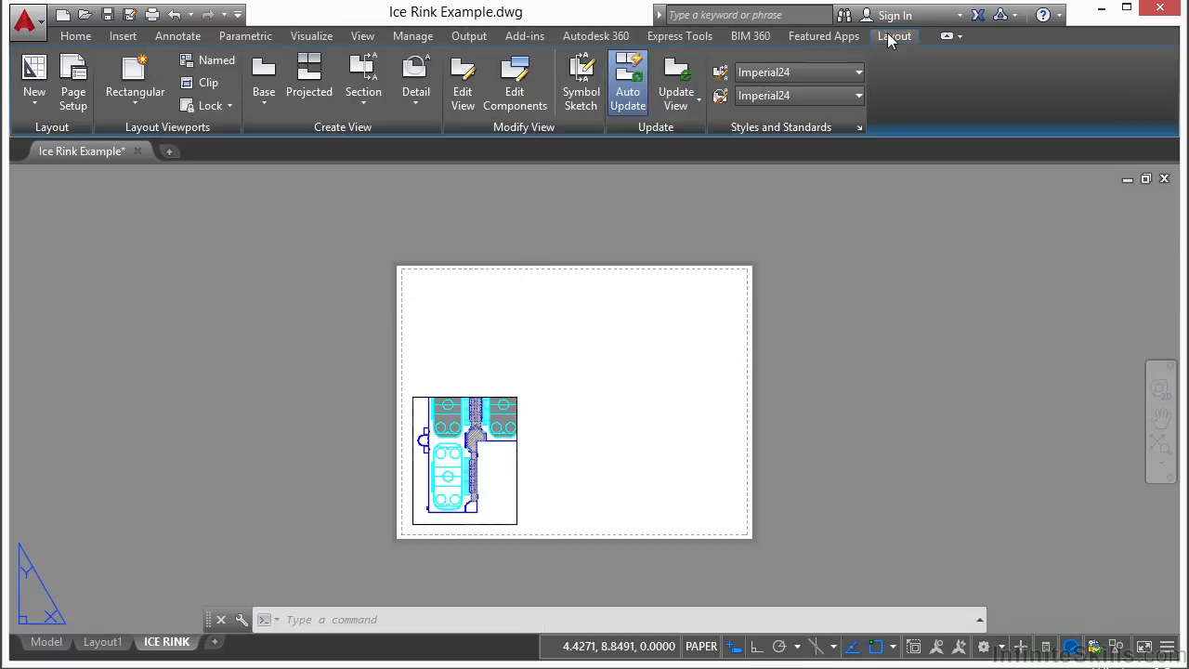
left_click(140, 105)
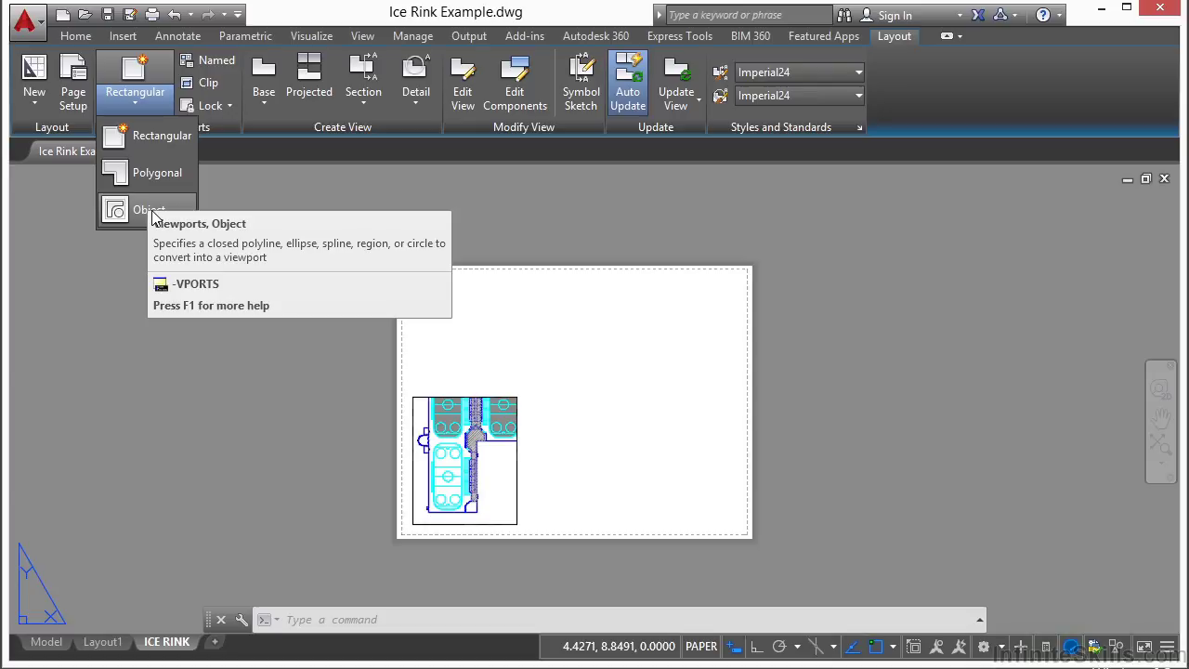
left_click(174, 147)
left_click(539, 518)
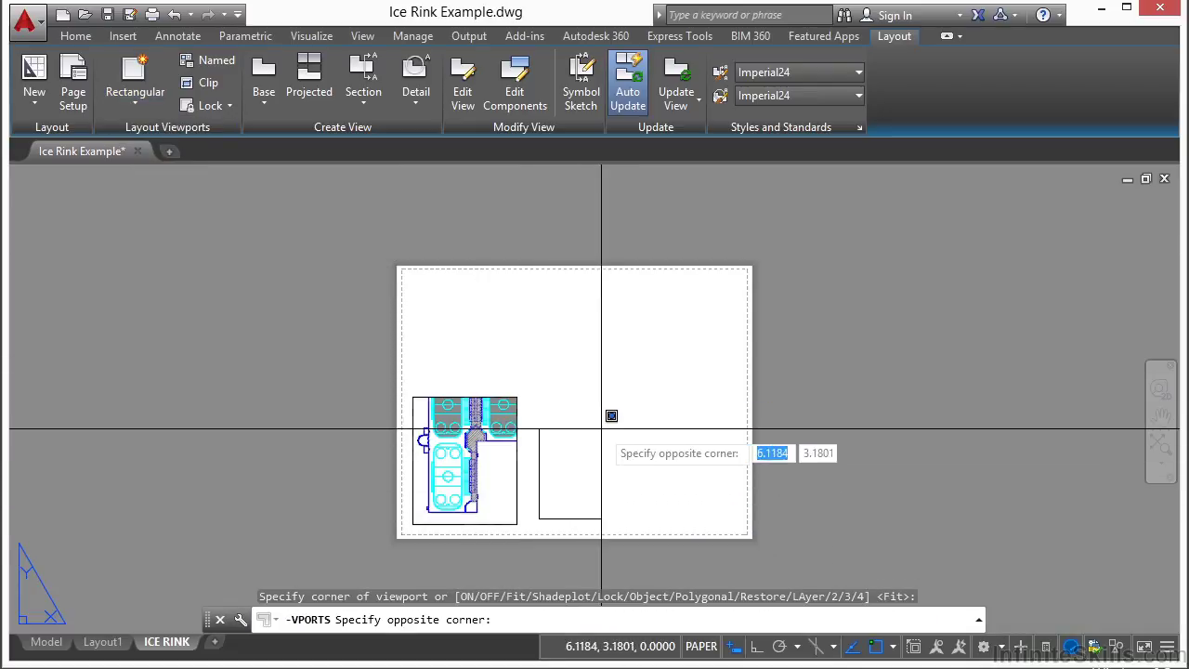
left_click(714, 293)
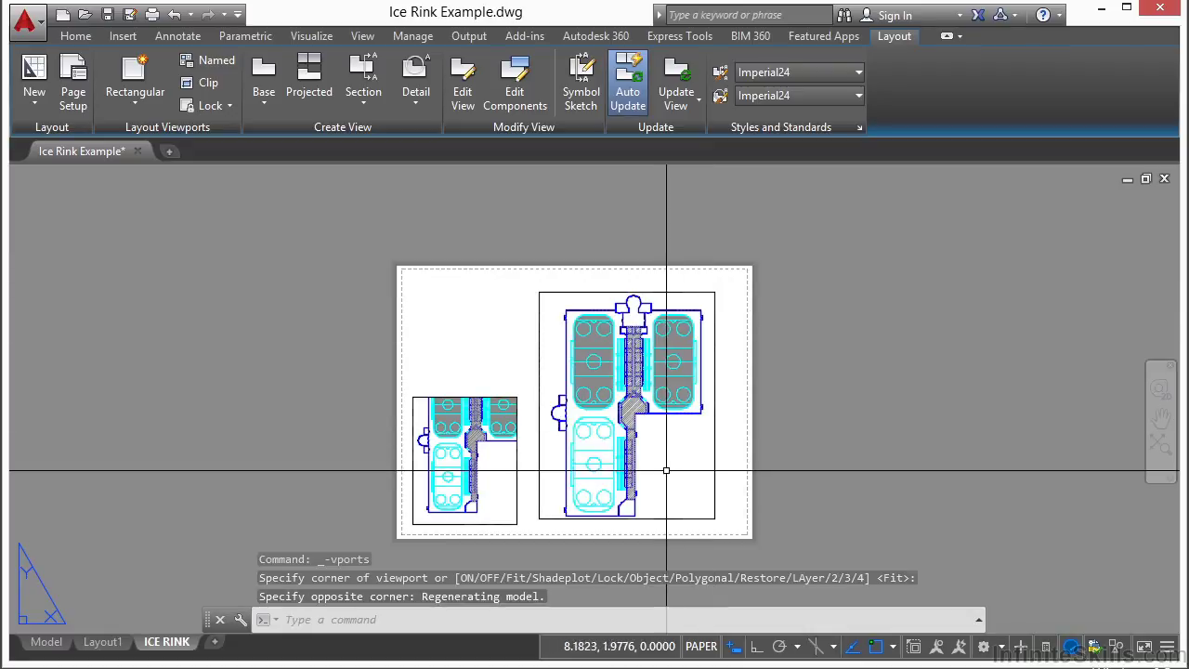
Step: Center the new viewport on the building's left-side rounded entrance and set its scale to 1:30
double_click(642, 453)
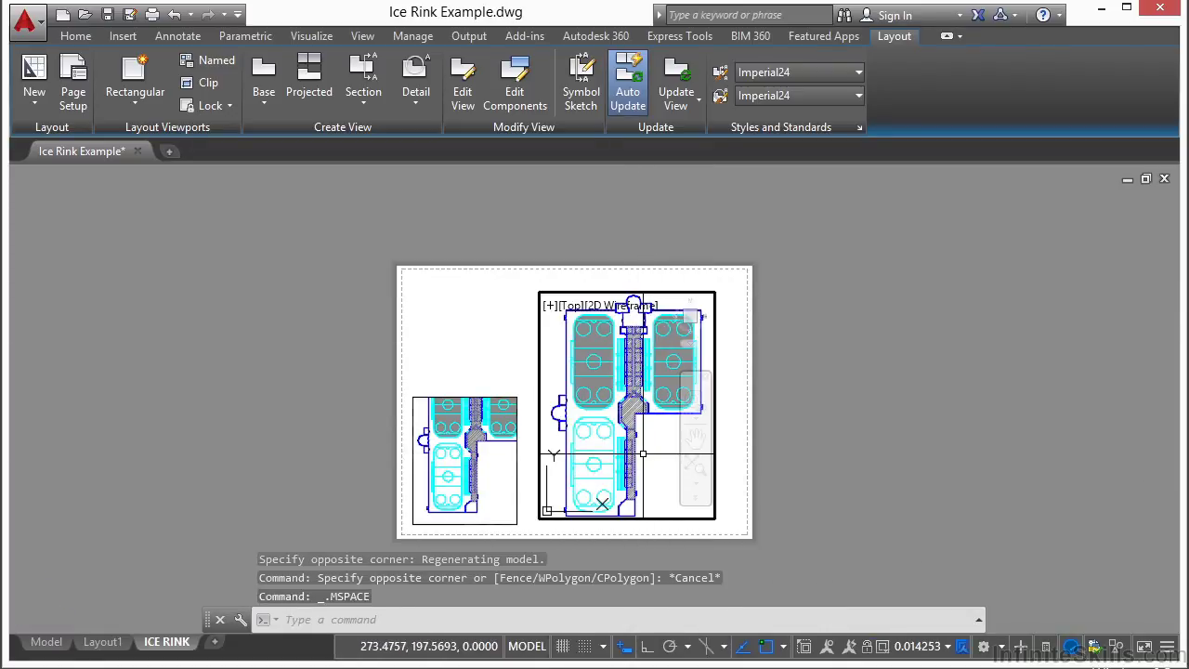
scroll(643, 425, "up", 6)
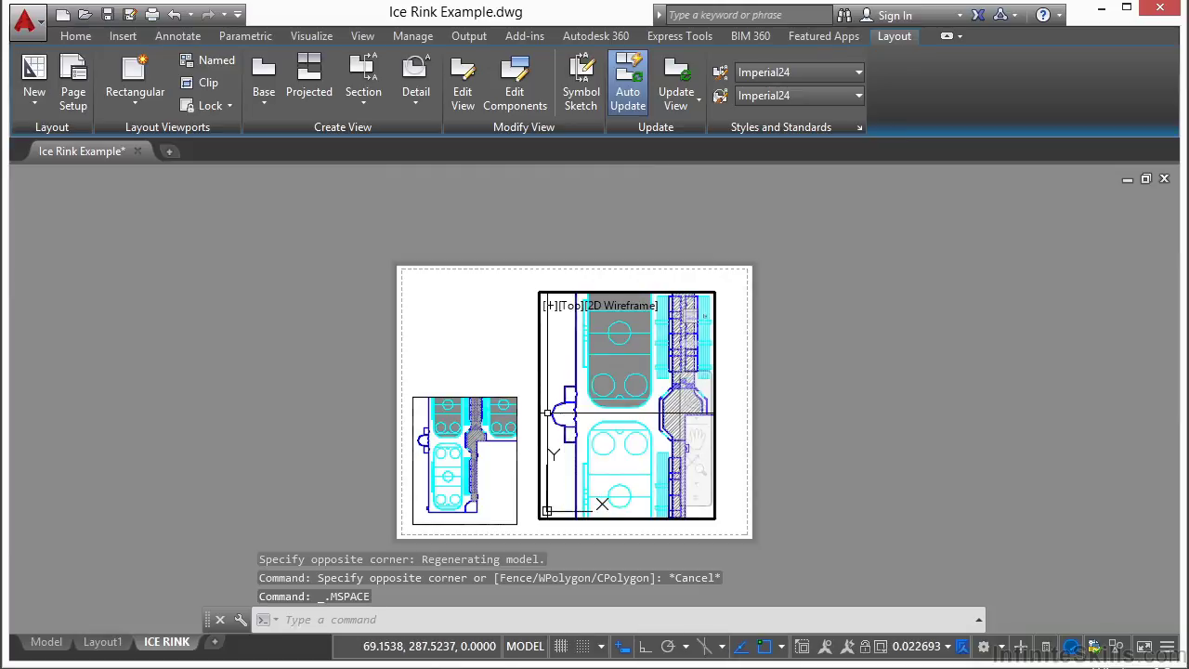
middle_click_drag(565, 420, 601, 403)
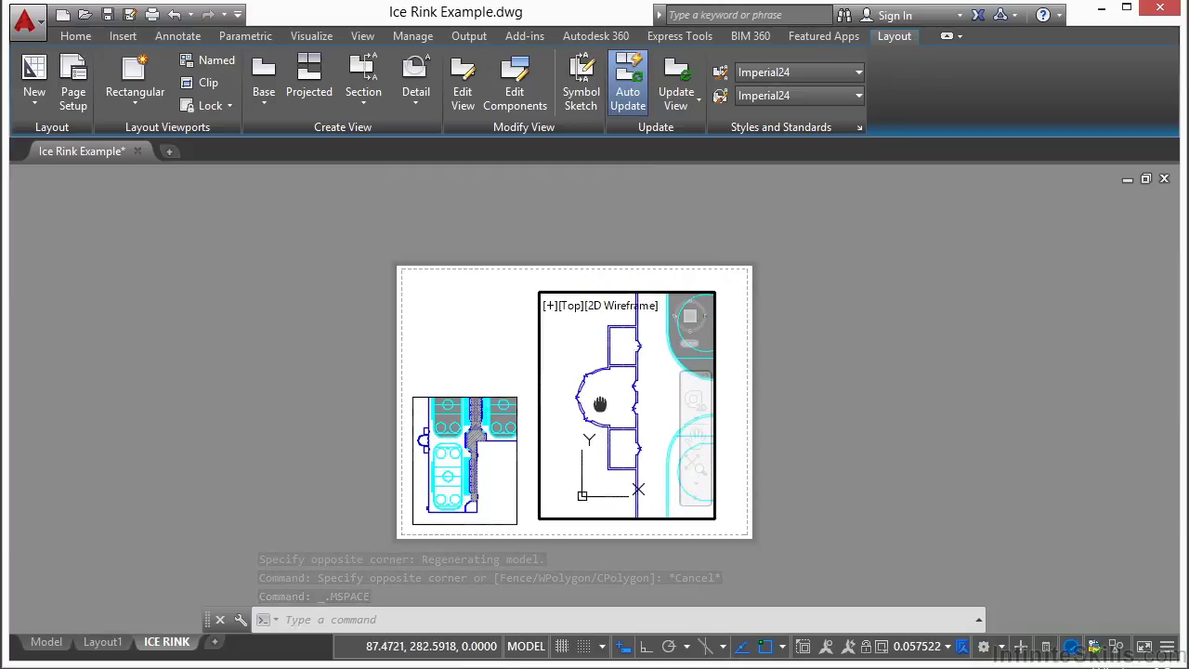
left_click(927, 647)
left_click(927, 350)
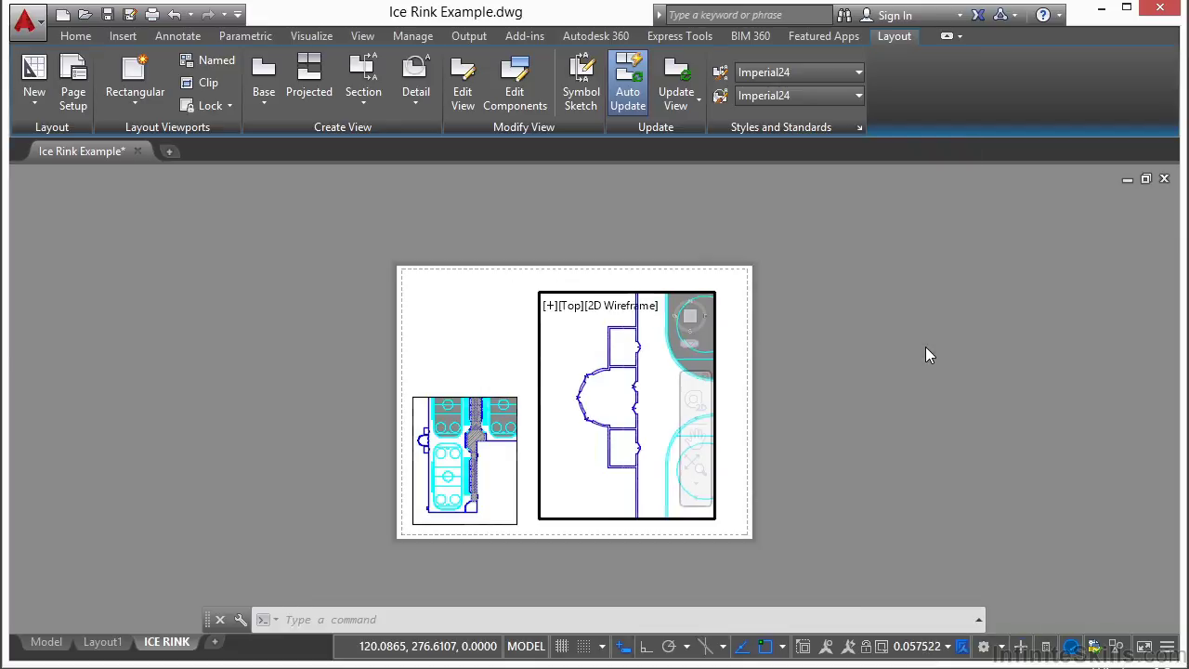
left_click(931, 646)
left_click(939, 283)
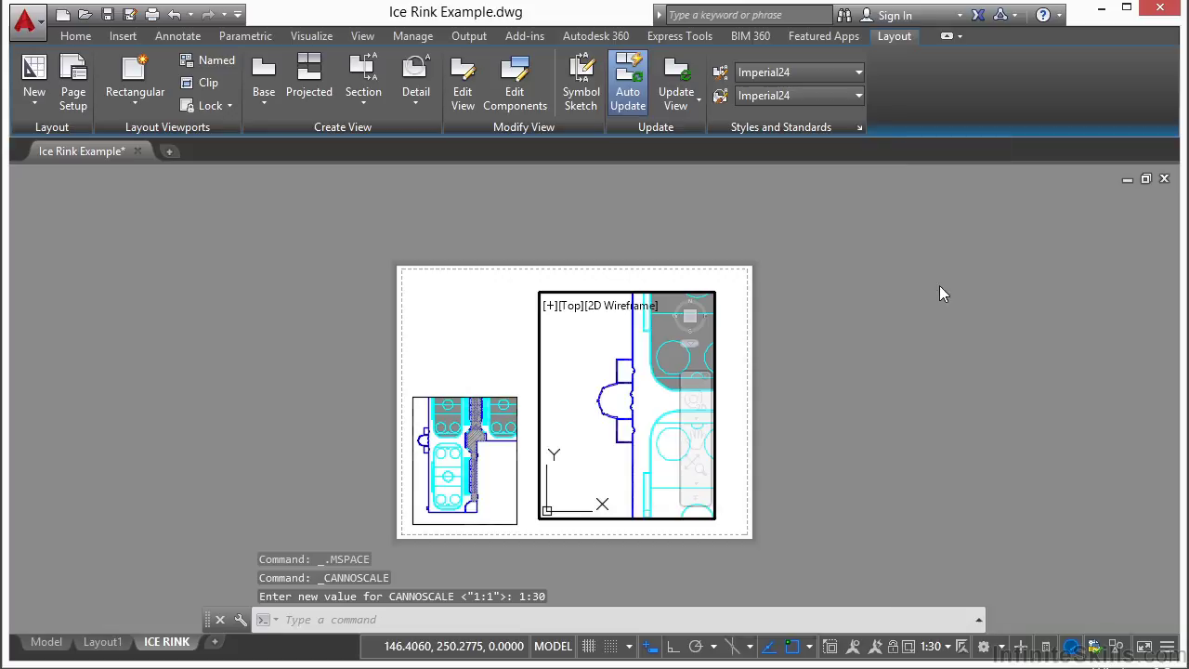
Step: Center the rounded entrance in the large viewport at 1:10 scale, then lock the viewport and return to paper space
middle_click_drag(548, 367, 613, 393)
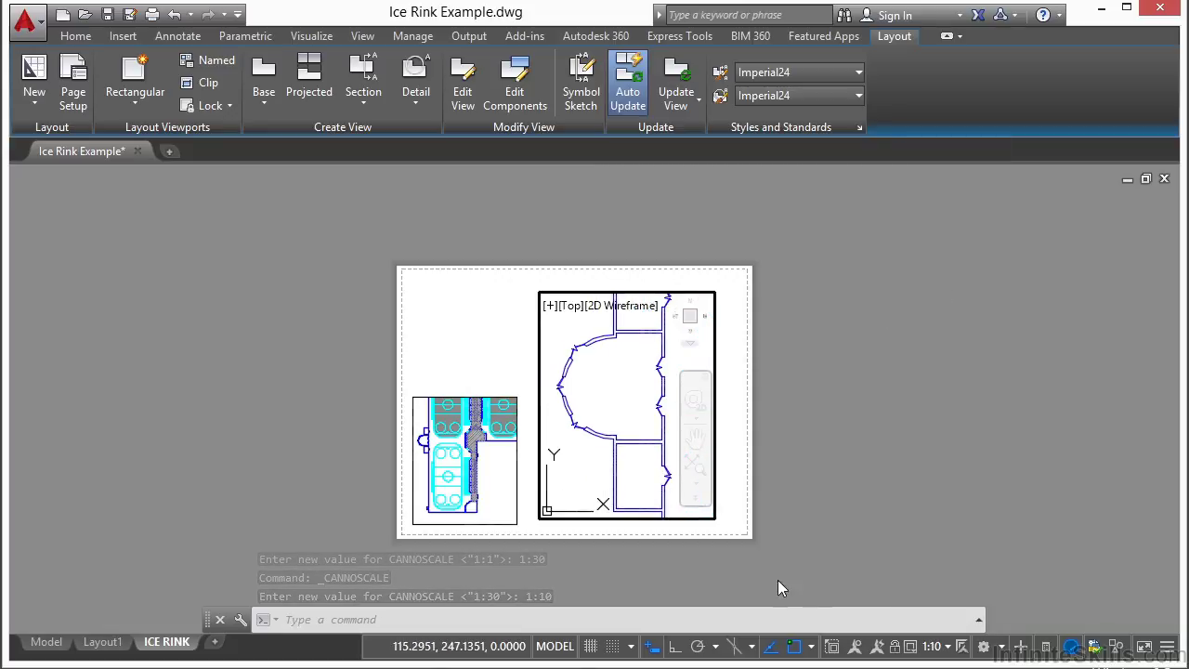
left_click(894, 647)
double_click(484, 364)
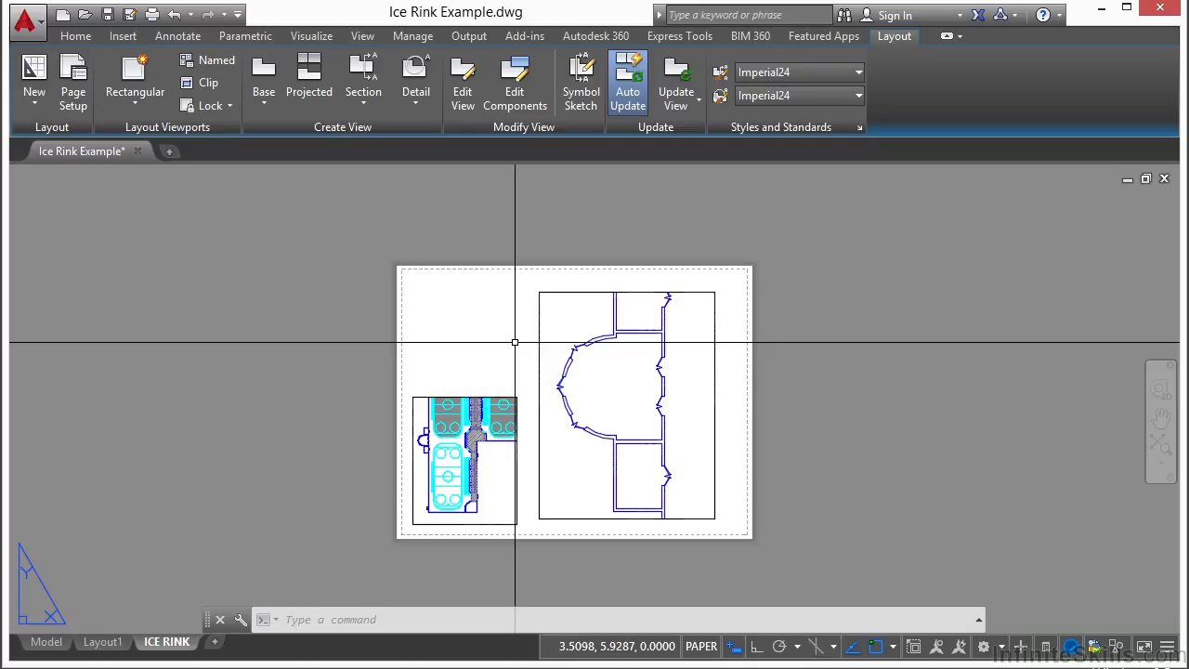
Step: Add a vertical linear dimension in paper space across the rounded entrance's outer wall ends, placed outside the curve
left_click(180, 37)
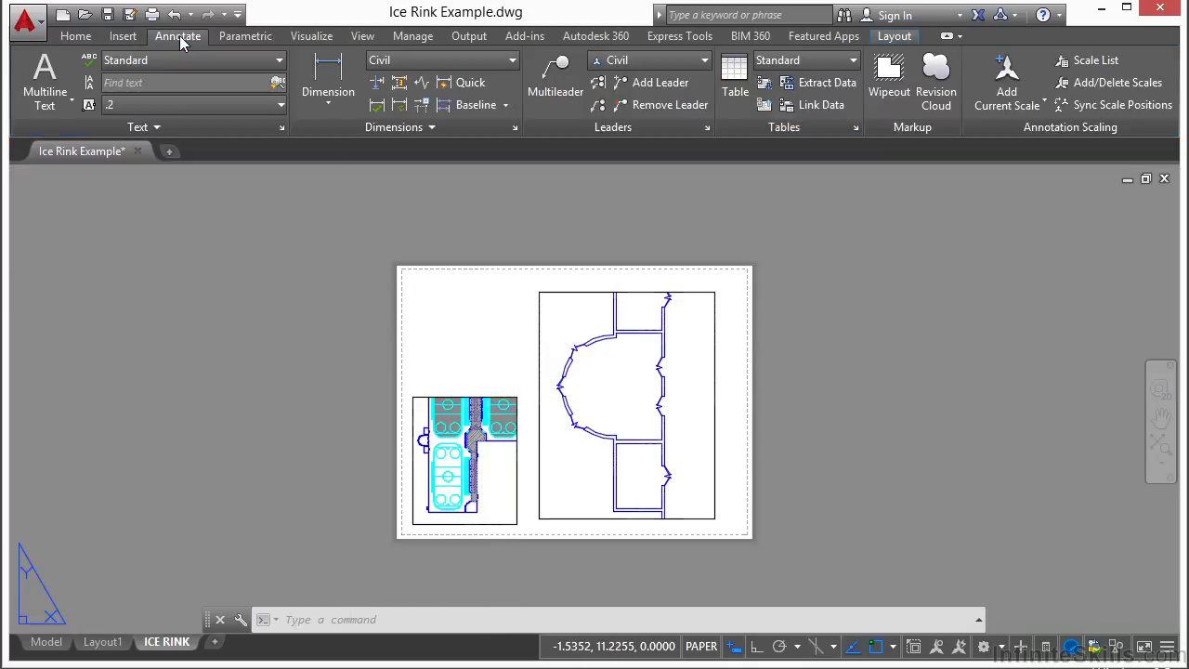
left_click(325, 74)
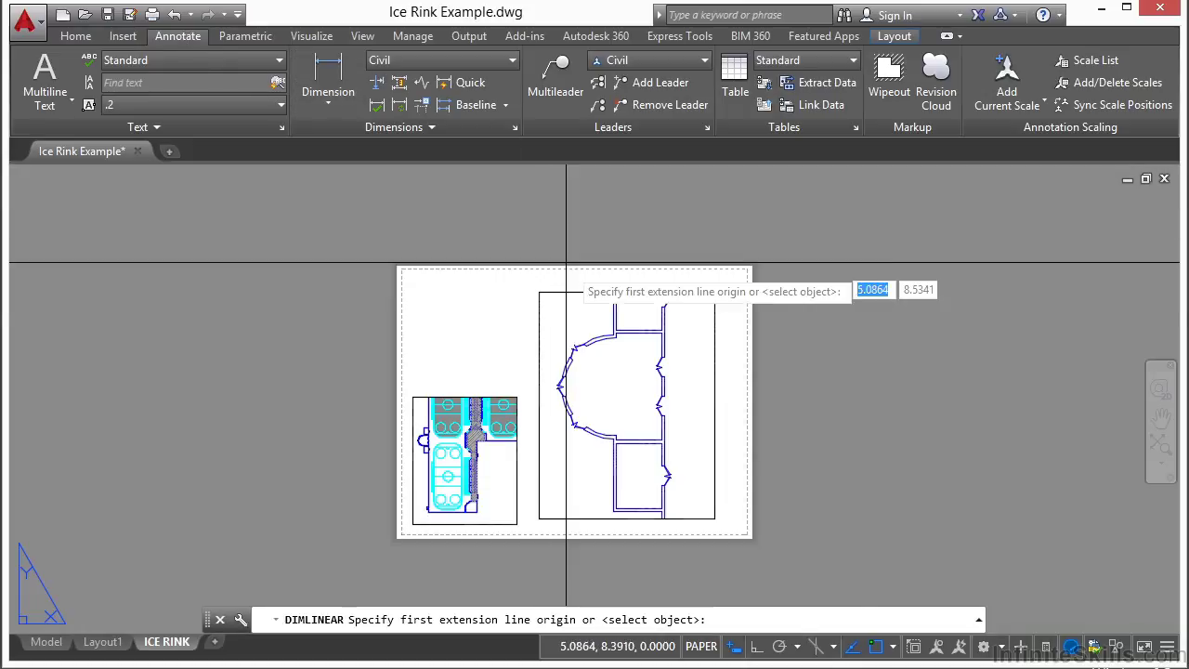
scroll(565, 231, "up", 4)
left_click(640, 344)
scroll(629, 418, "down", 2)
scroll(636, 475, "up", 5)
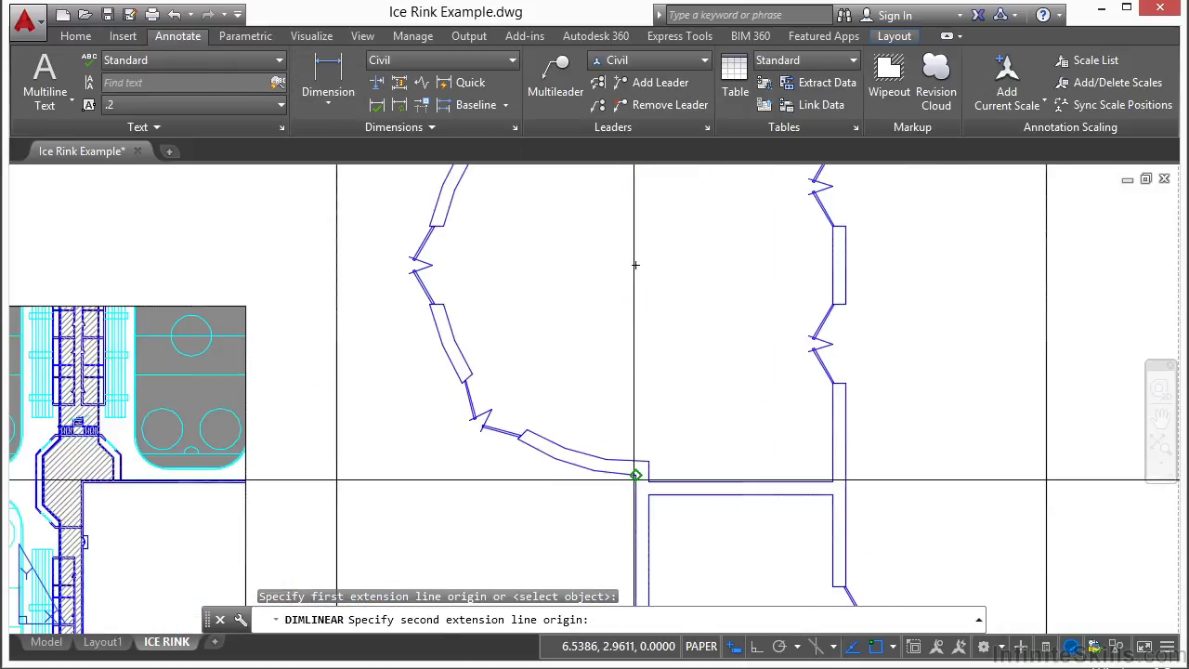
left_click(635, 475)
scroll(635, 474, "down", 2)
left_click(476, 340)
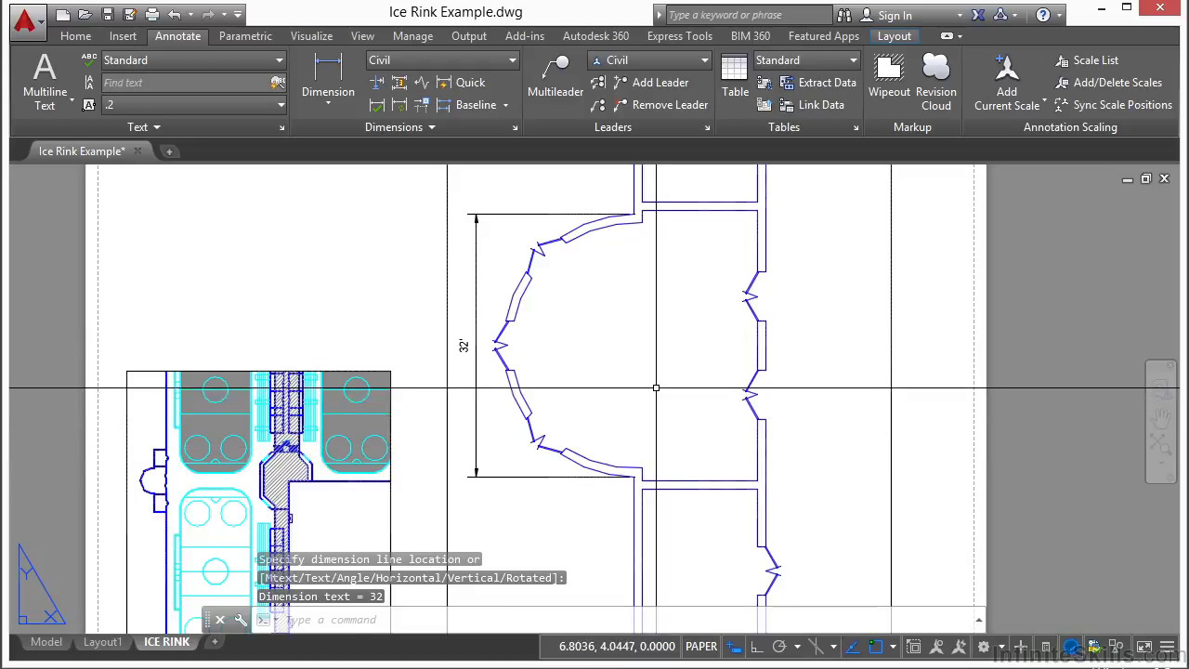
Step: Add a vertical linear dimension between the rounded entrance's inner wall corners, placed inside the room
key("Return")
left_click(642, 469)
left_click(643, 221)
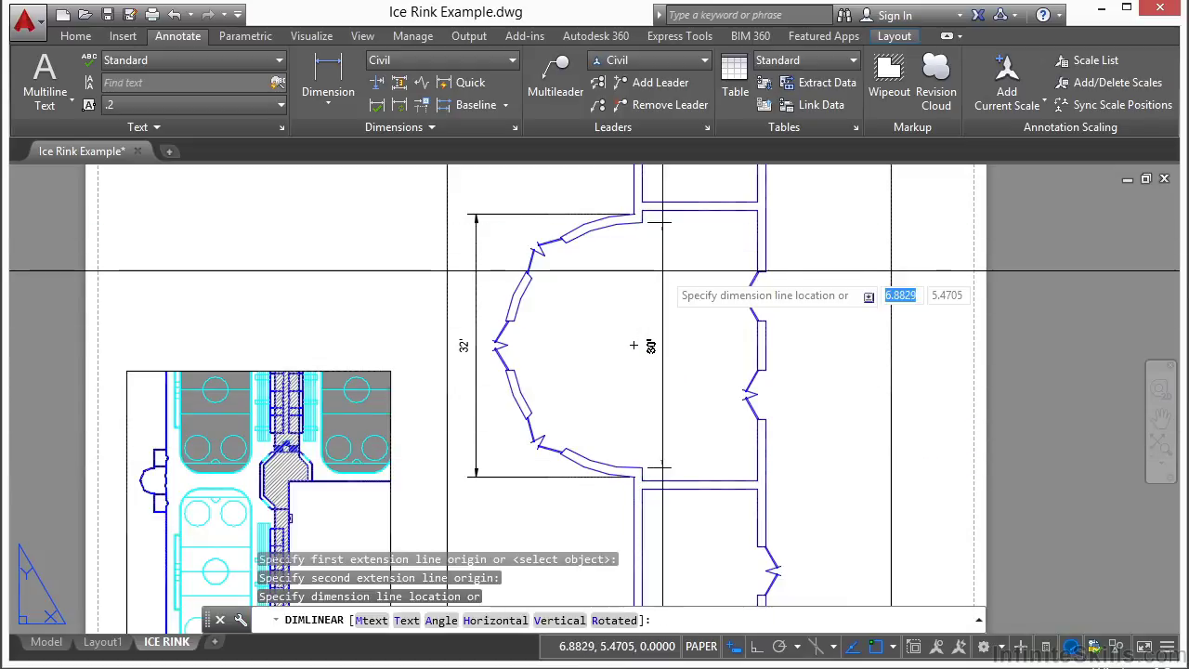
left_click(674, 316)
scroll(631, 298, "down", 2)
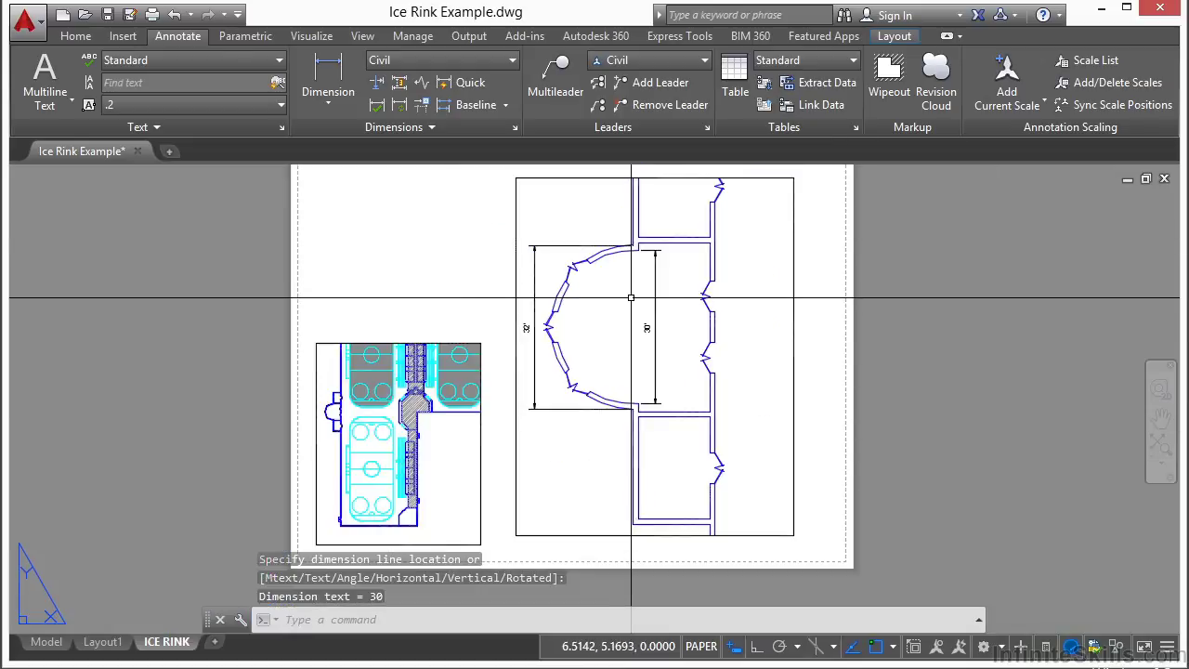
Step: Activate the 1:100 viewport and add a linear dimension in model space between the entrance's inner corner and the building wall
scroll(340, 418, "up", 3)
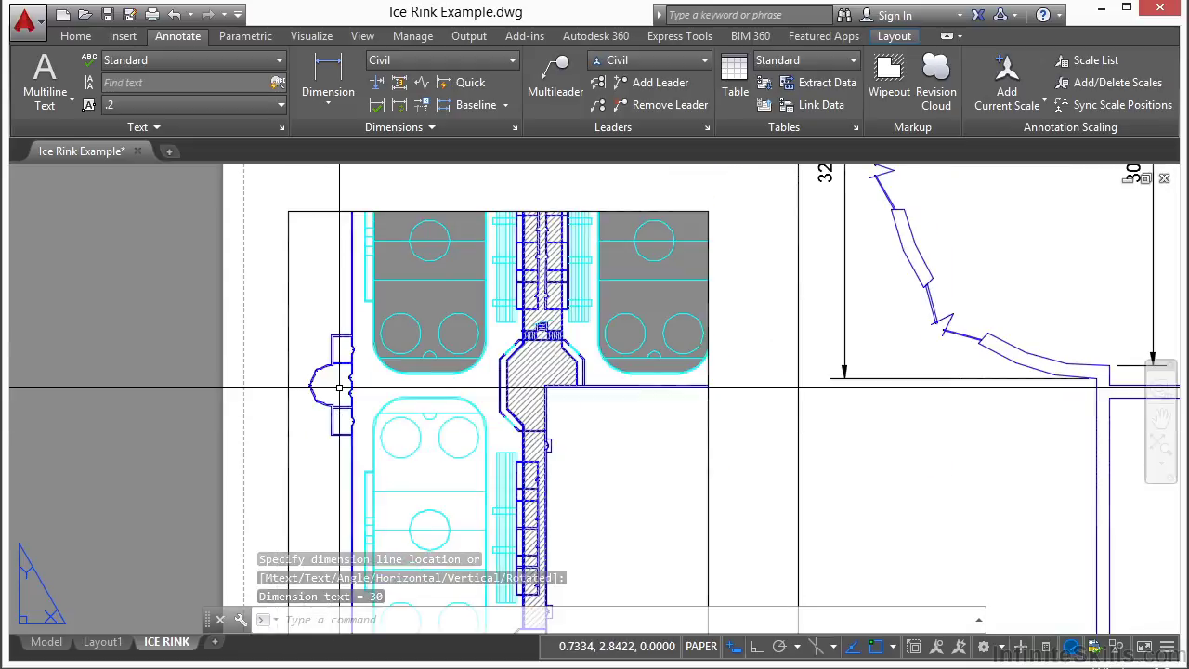
scroll(343, 383, "down", 3)
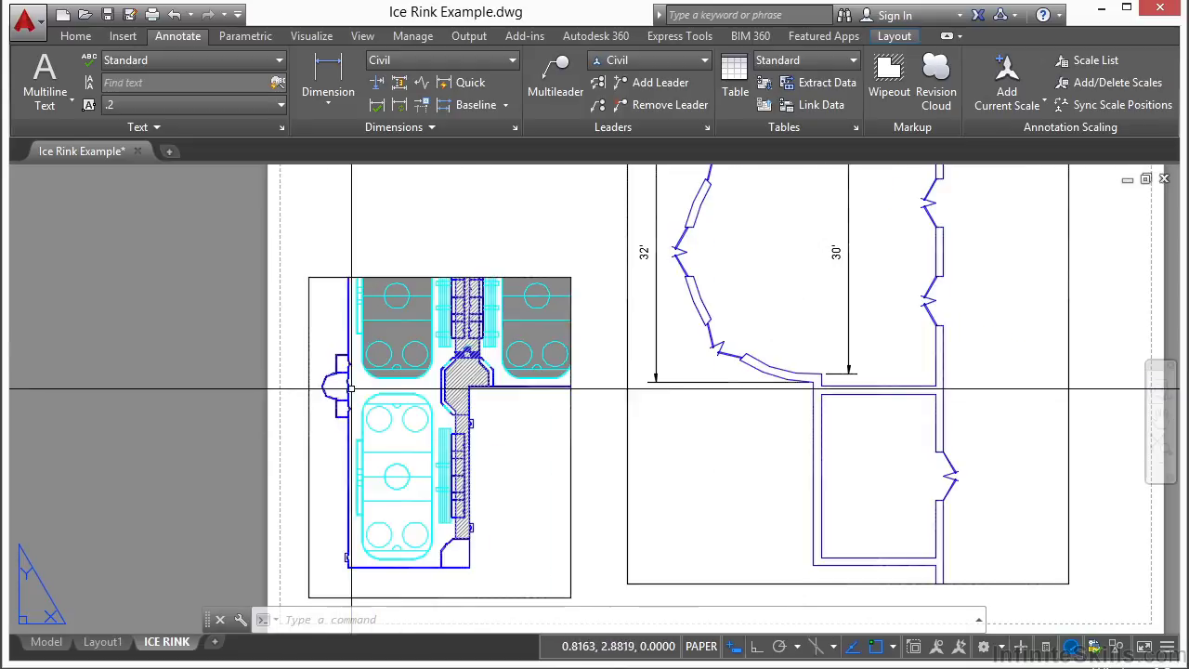
double_click(517, 435)
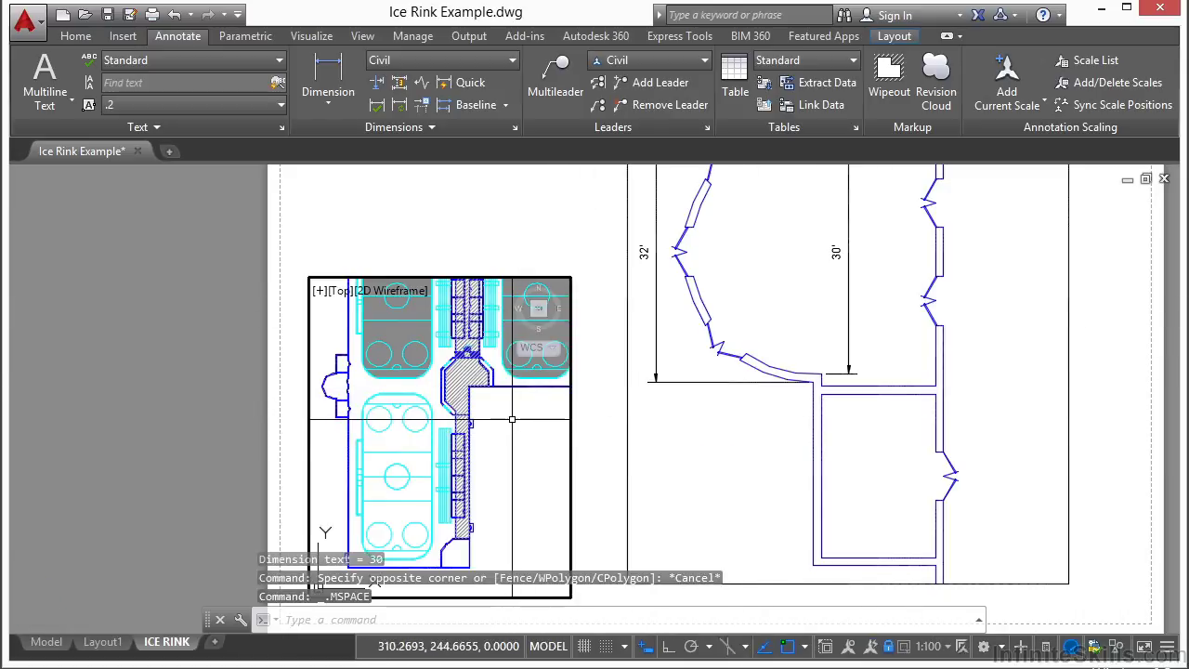
scroll(341, 394, "up", 2)
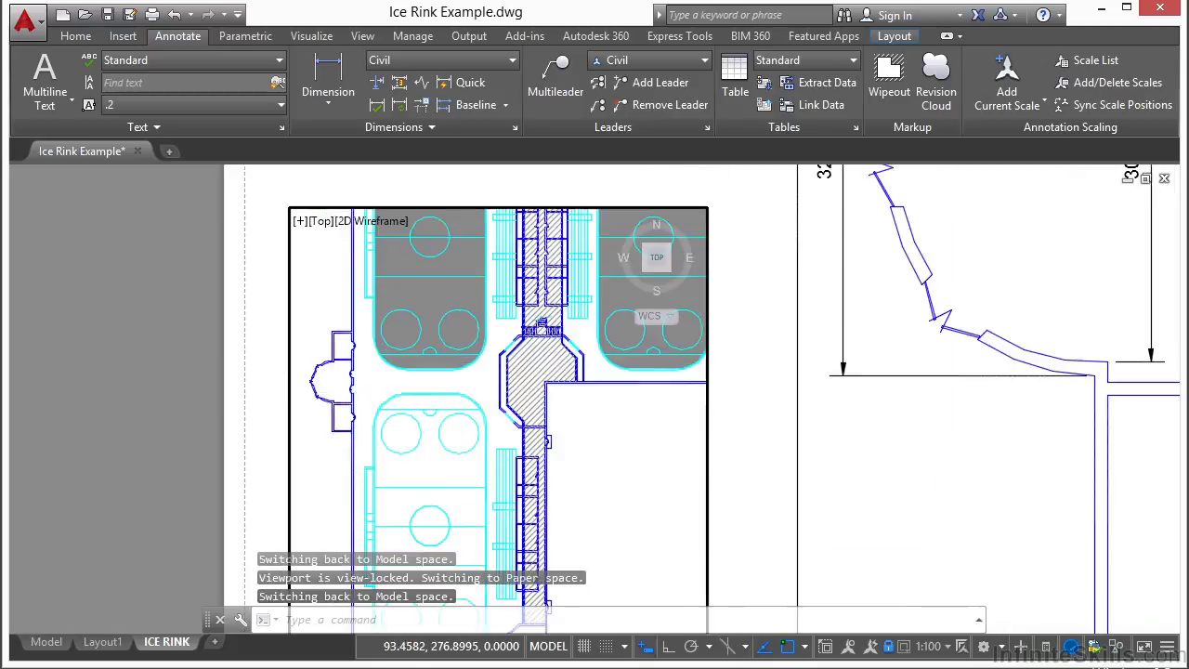
scroll(335, 390, "up", 5)
left_click(328, 79)
scroll(336, 316, "up", 2)
left_click(337, 313)
scroll(398, 435, "up", 2)
left_click(417, 499)
left_click(297, 290)
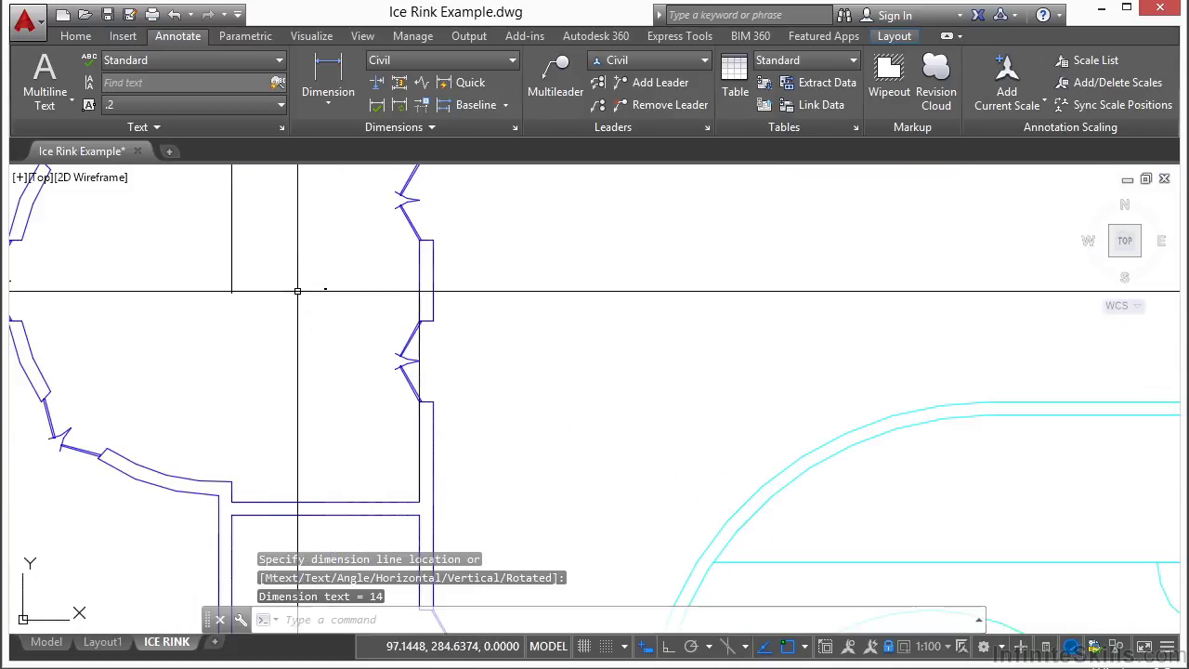
Step: Add an aligned dimension from the entrance's lower inner corner to the door jamb, then return to paper space to compare both viewports
left_click(323, 106)
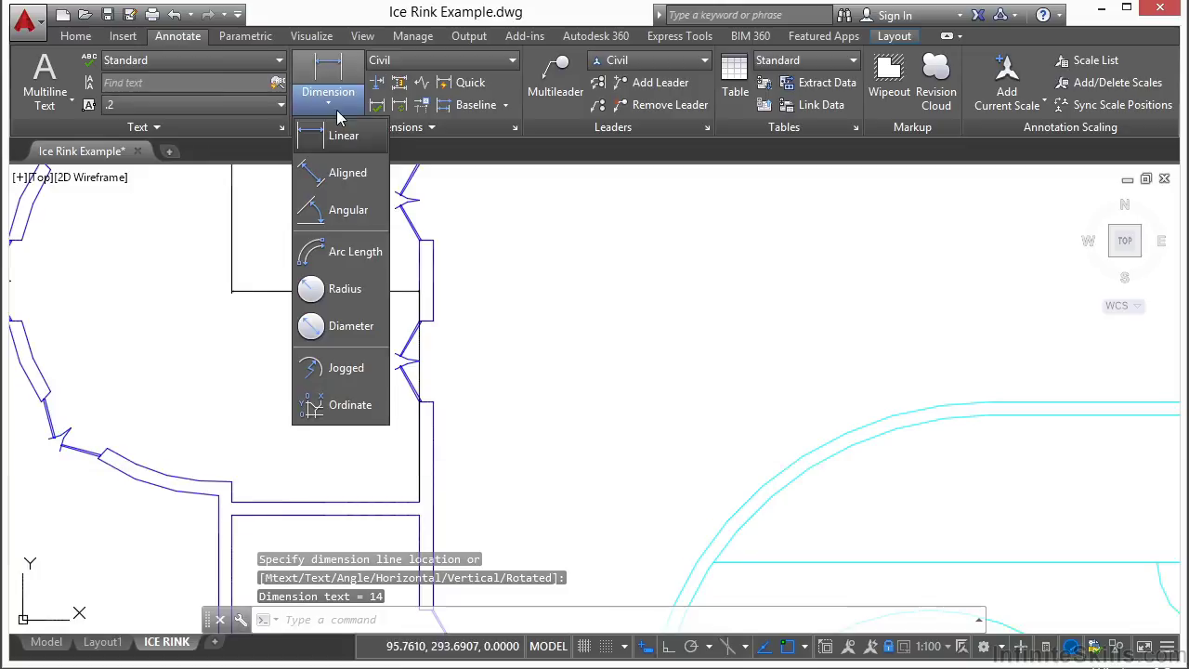
left_click(343, 173)
left_click(232, 481)
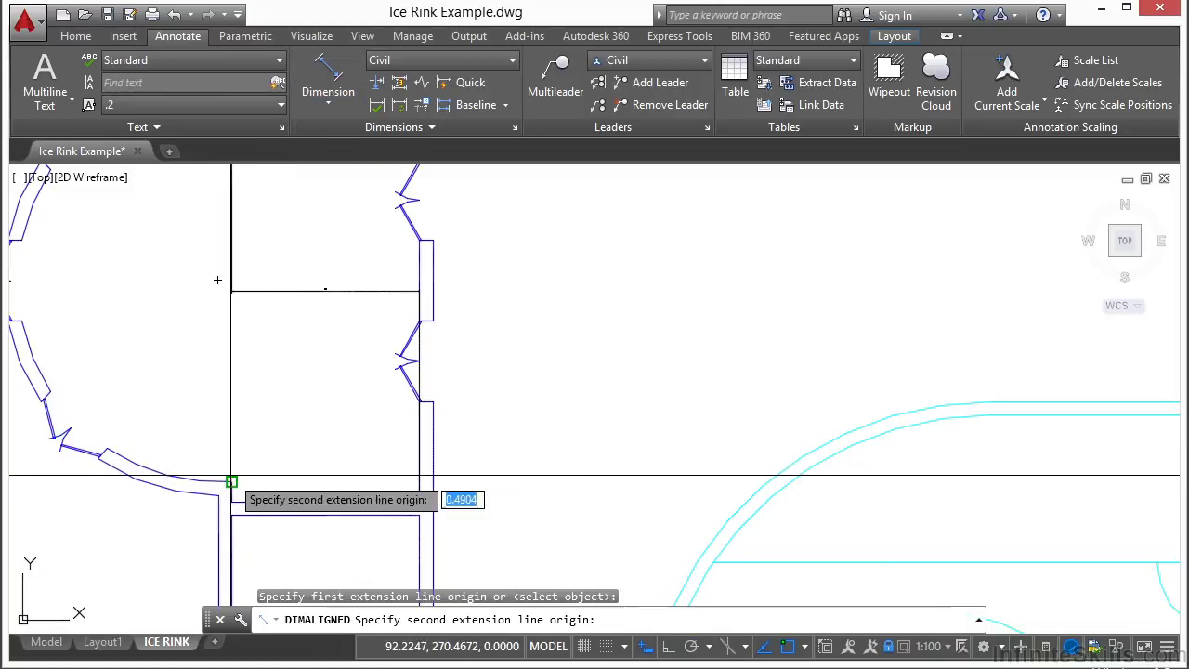
left_click(419, 241)
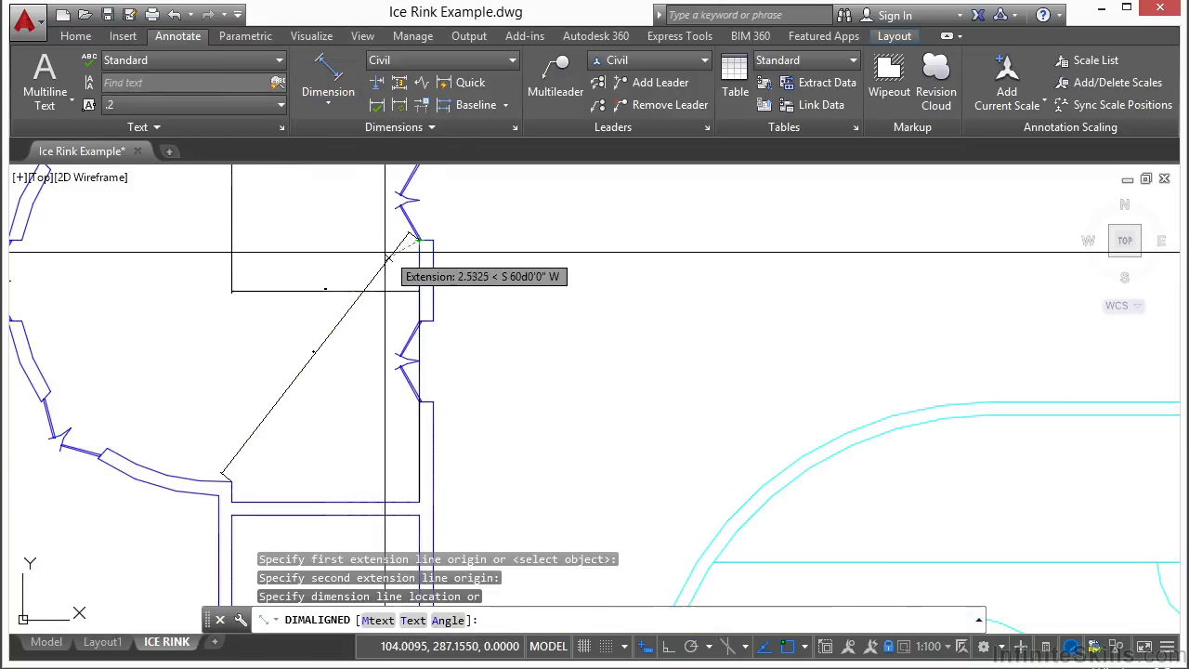
left_click(395, 260)
scroll(278, 362, "down", 3)
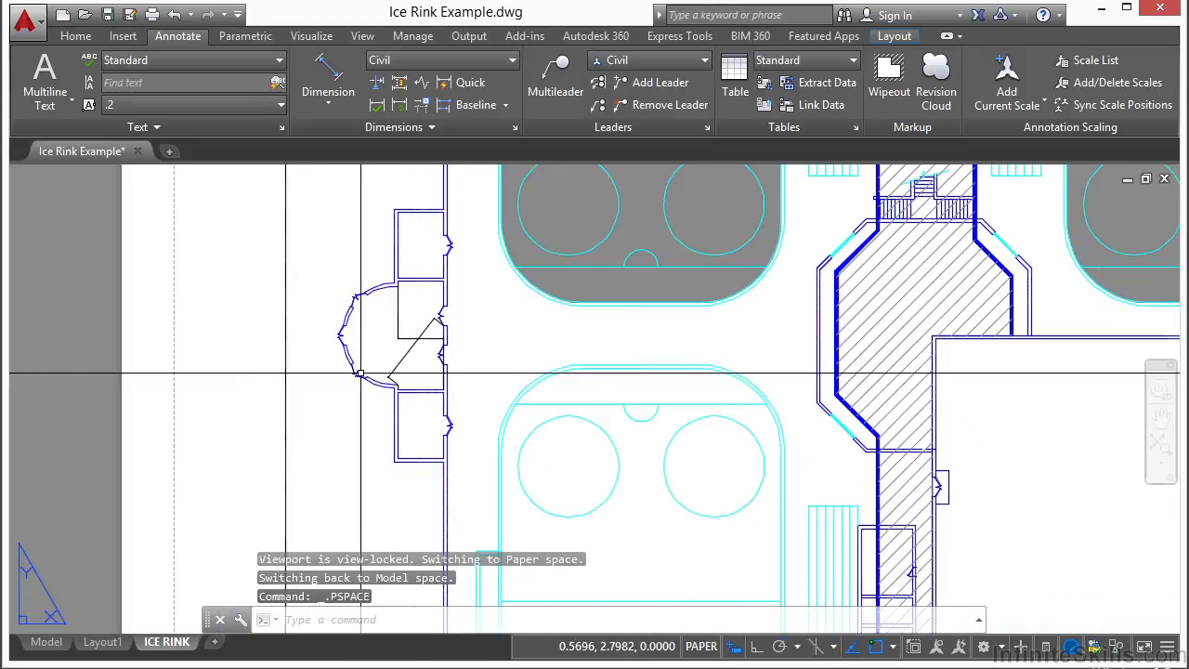
scroll(348, 373, "down", 2)
scroll(511, 354, "down", 4)
middle_click_drag(907, 265, 706, 420)
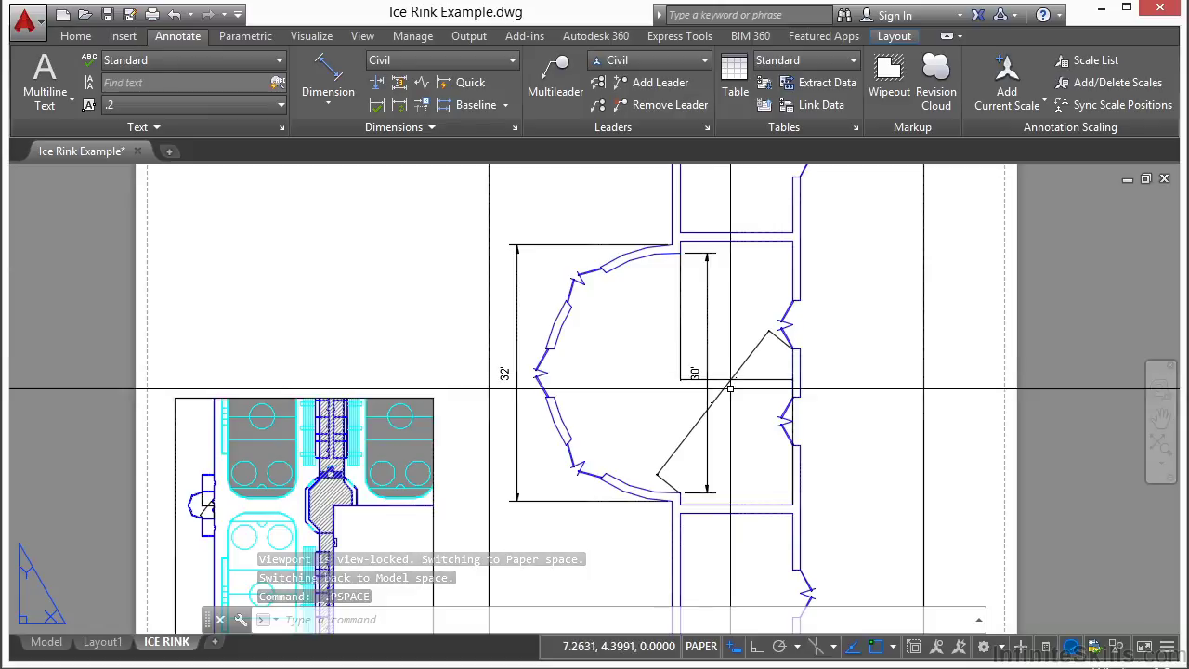
scroll(748, 362, "down", 2)
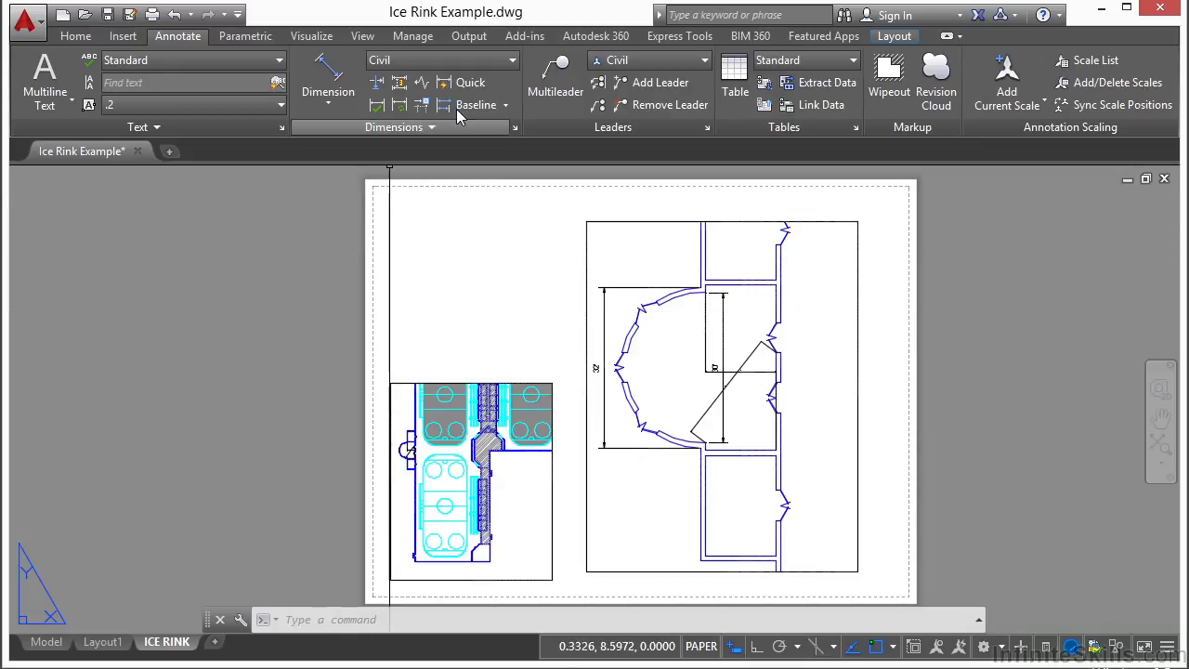
Step: Create an L-shaped polygonal viewport with a slanted right end in the empty area above the 1:100 viewport
left_click(892, 36)
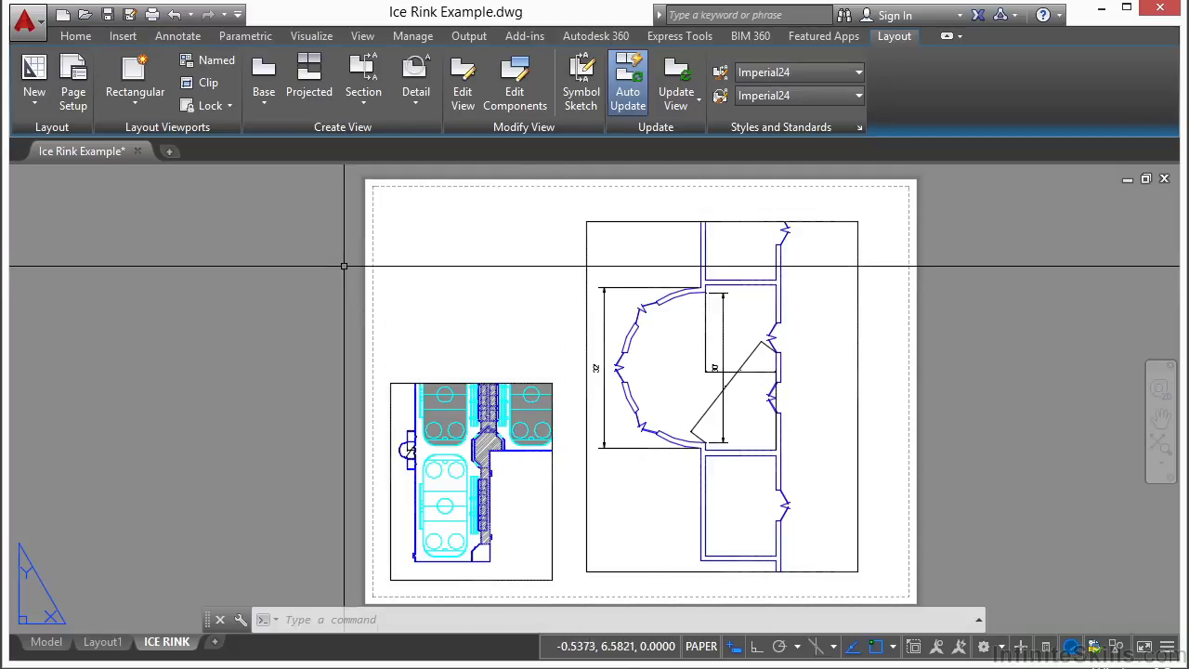
left_click(131, 104)
left_click(157, 172)
left_click(399, 218)
left_click(392, 345)
left_click(492, 345)
left_click(515, 296)
left_click(443, 296)
left_click(453, 218)
left_click(399, 218)
key("Return")
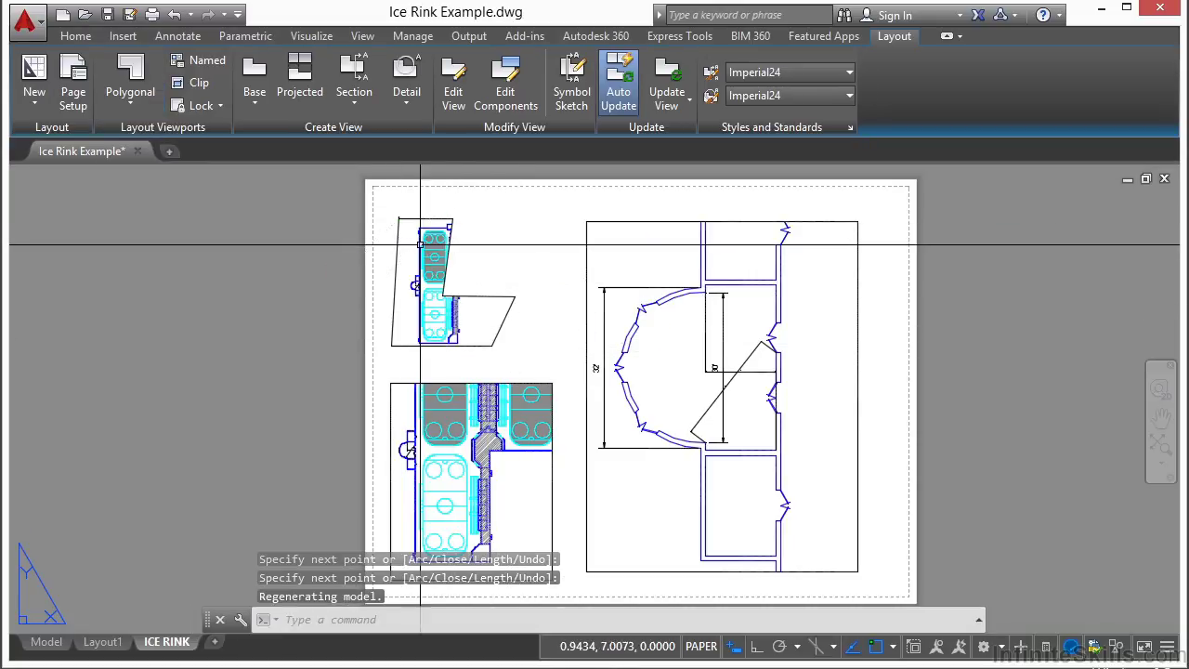
Step: Activate the polygonal viewport, shift the building slightly left inside it, and return to paper space
scroll(416, 283, "up", 4)
left_click(393, 362)
scroll(393, 362, "down", 3)
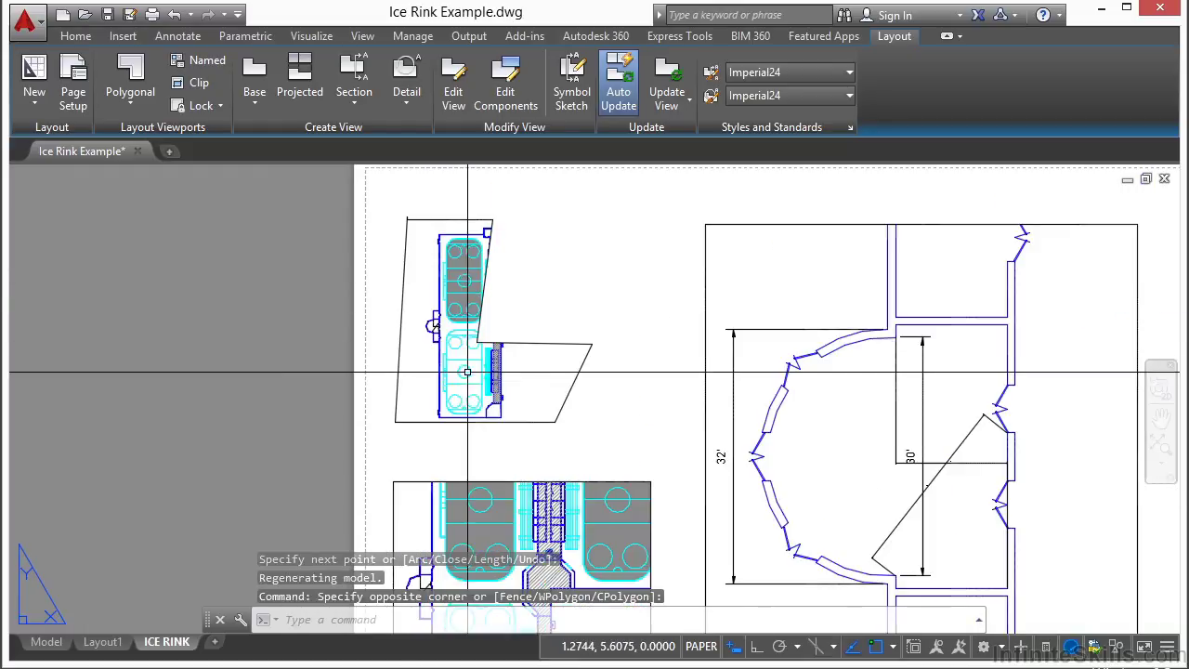
key("Escape")
double_click(411, 382)
mouse_move(460, 381)
middle_mouse_down()
mouse_move(412, 369)
mouse_move(448, 373)
middle_mouse_up()
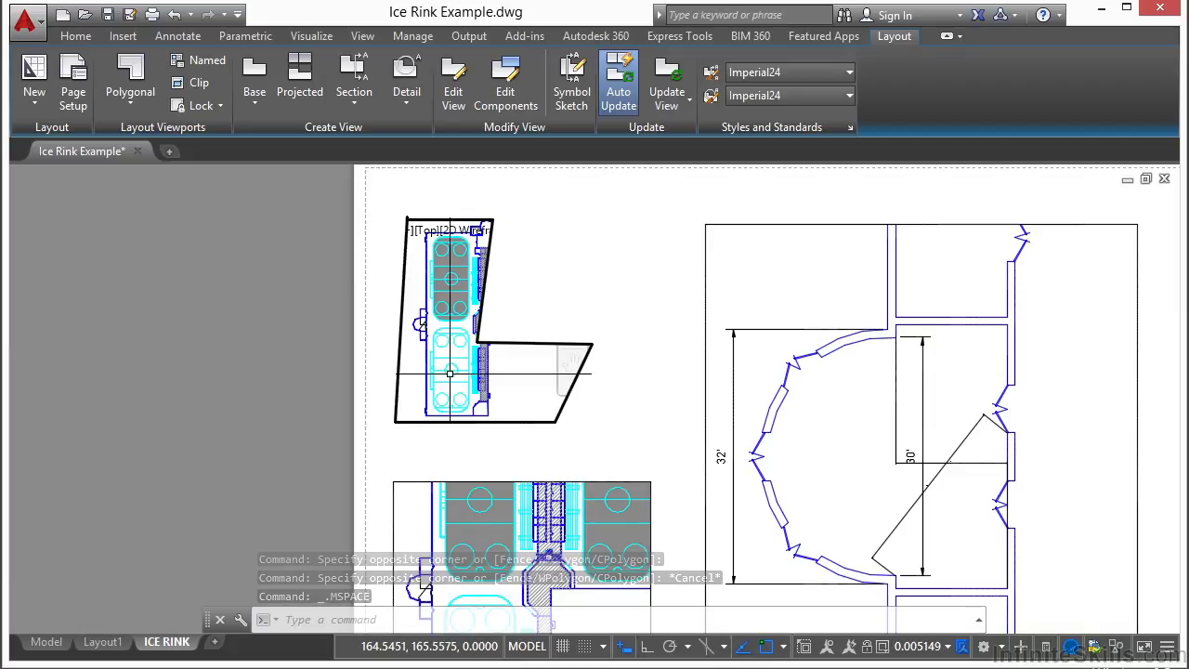
double_click(376, 371)
Step: Stretch the polygonal viewport's right-hand vertices so its boundary follows the building's right side
left_click(398, 338)
left_click(476, 344)
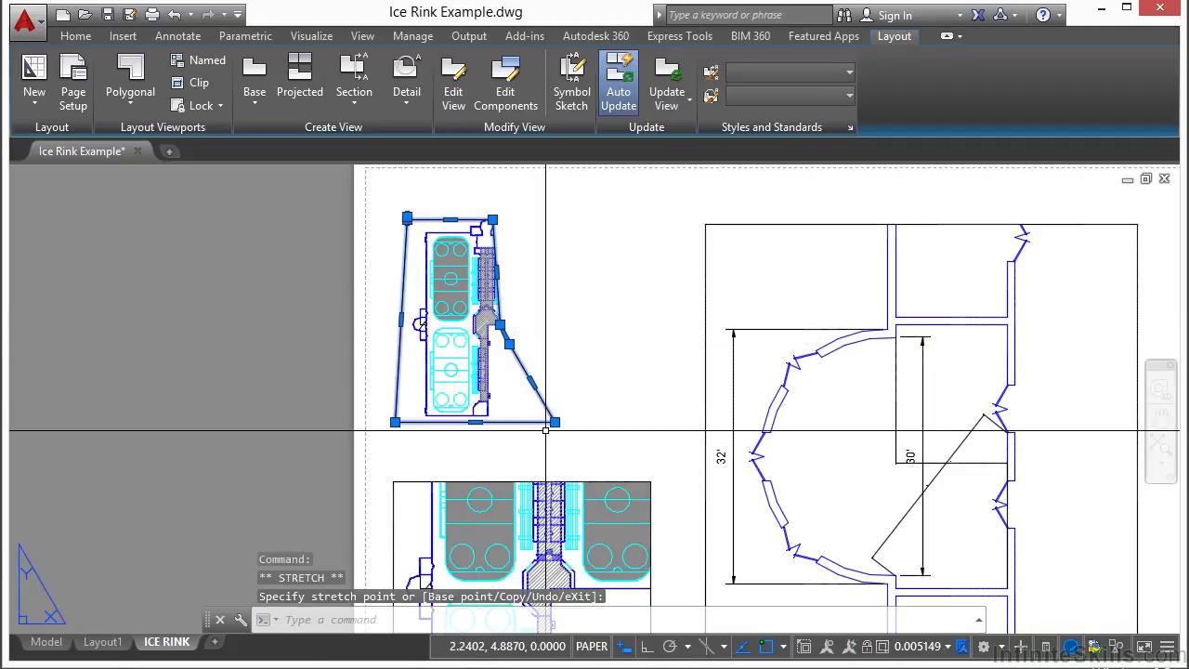
left_click(509, 423)
left_click(492, 219)
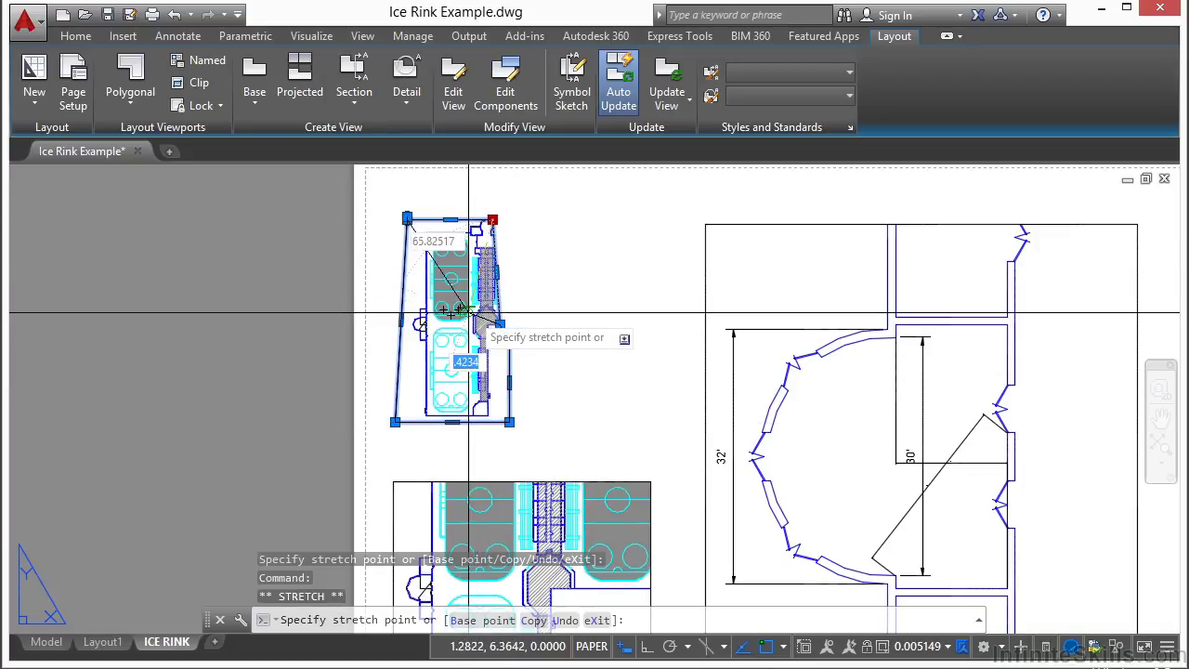
left_click(502, 235)
Step: Stretch the overlapping vertex at the polygonal viewport's upper-left corner inward over the upper rink and deselect the viewport
left_click(407, 218)
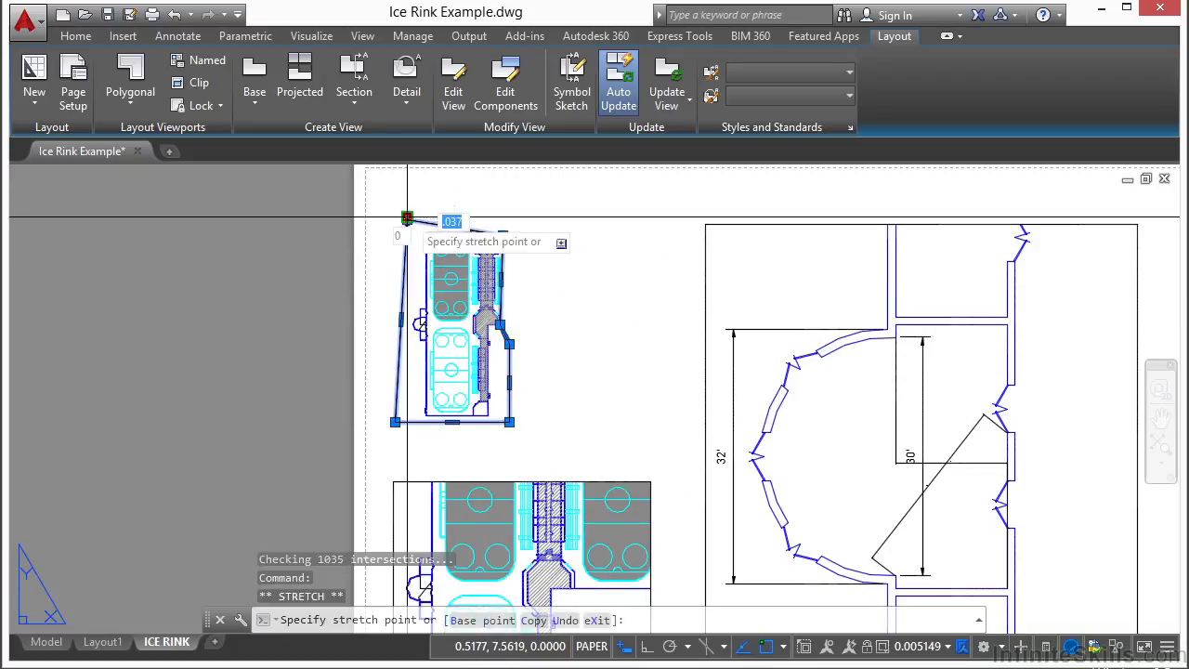
scroll(400, 215, "up", 3)
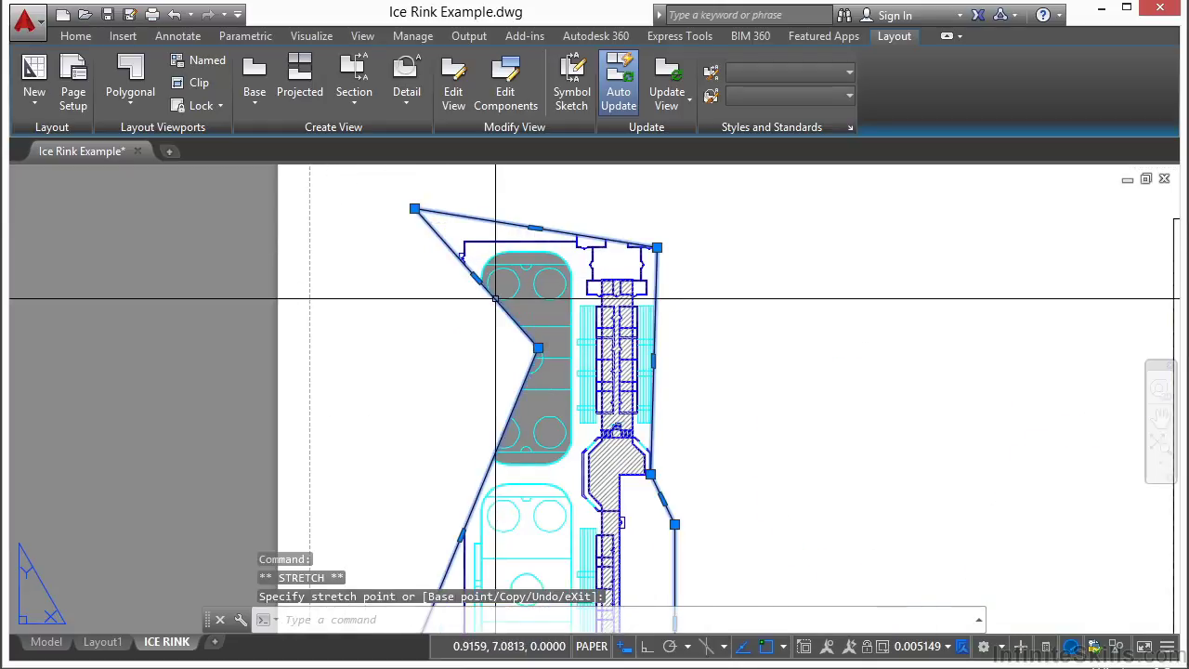
key("Escape")
scroll(431, 320, "down", 3)
scroll(455, 367, "down", 4)
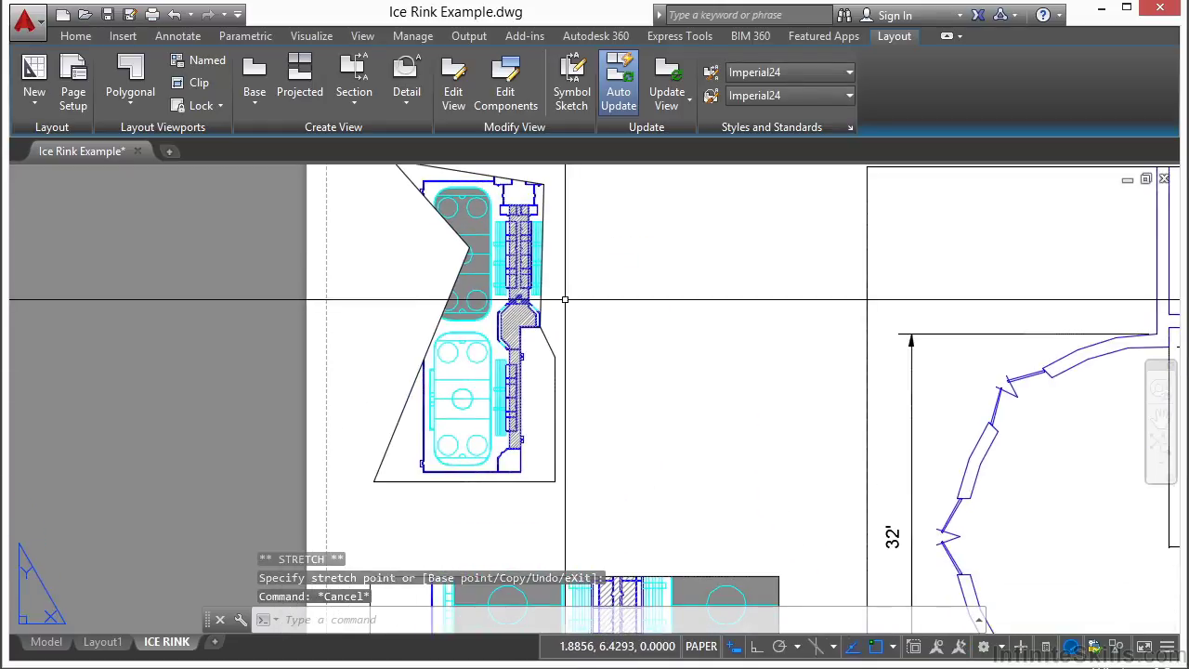
scroll(478, 376, "down", 2)
Step: Activate the reshaped polygonal viewport and adjust the zoom of the building inside it
double_click(478, 381)
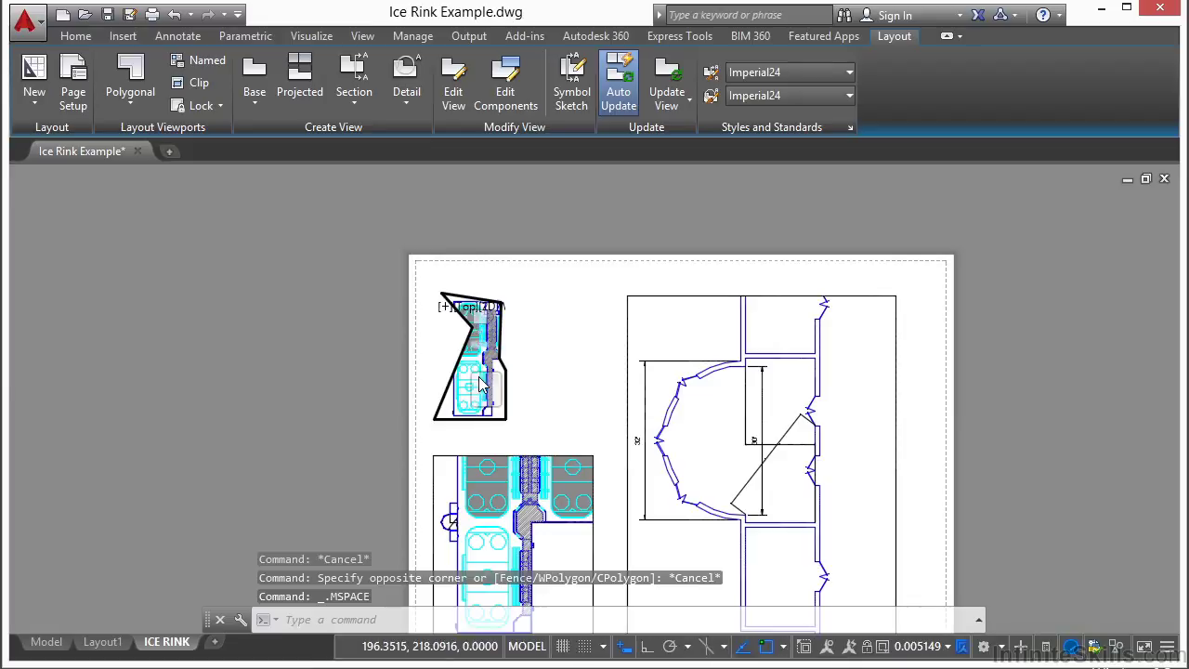
scroll(444, 309, "down", 3)
scroll(486, 357, "up", 3)
scroll(479, 354, "down", 3)
Step: Cycle the active viewport repeatedly through the layout's three viewports, then return to paper space
key("ctrl+r")
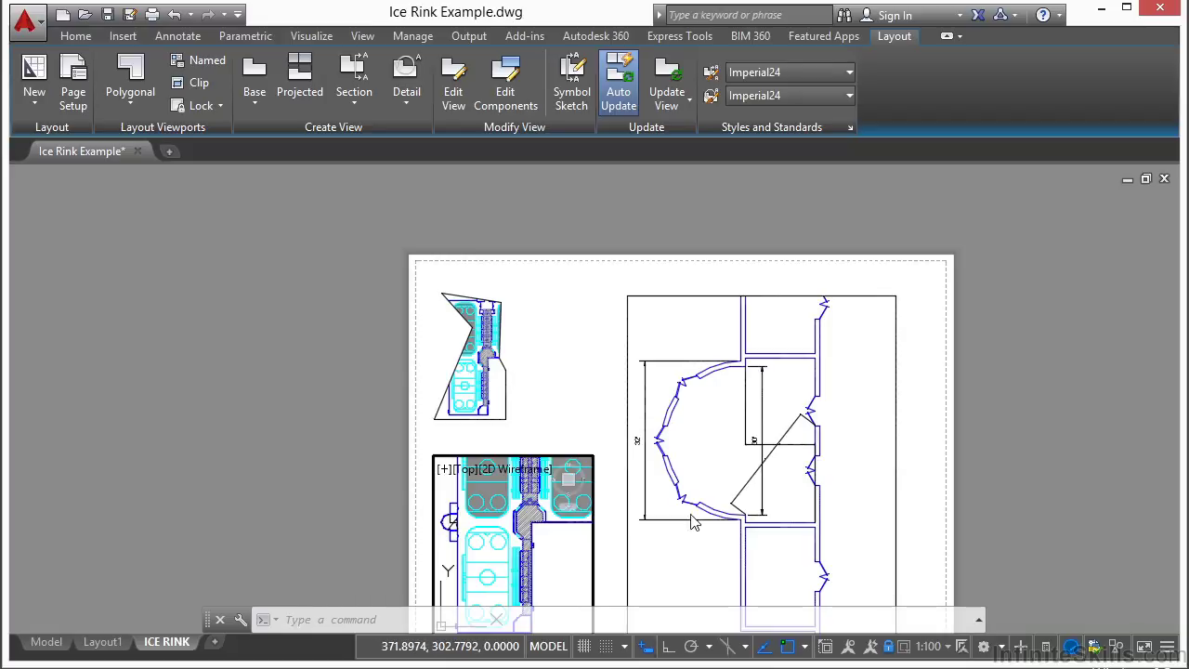
key("ctrl+r")
key("ctrl+r")
key("ctrl+r")
key("ctrl+r")
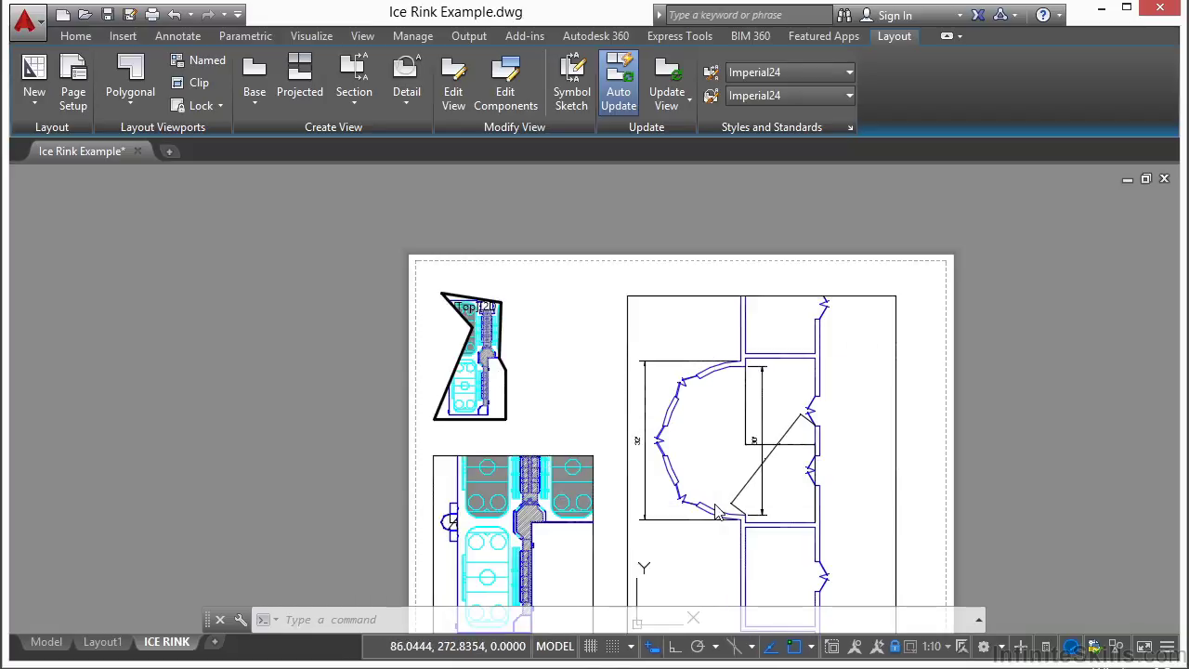
key("ctrl+r")
key("ctrl+r")
key("ctrl+r")
key("ctrl+r")
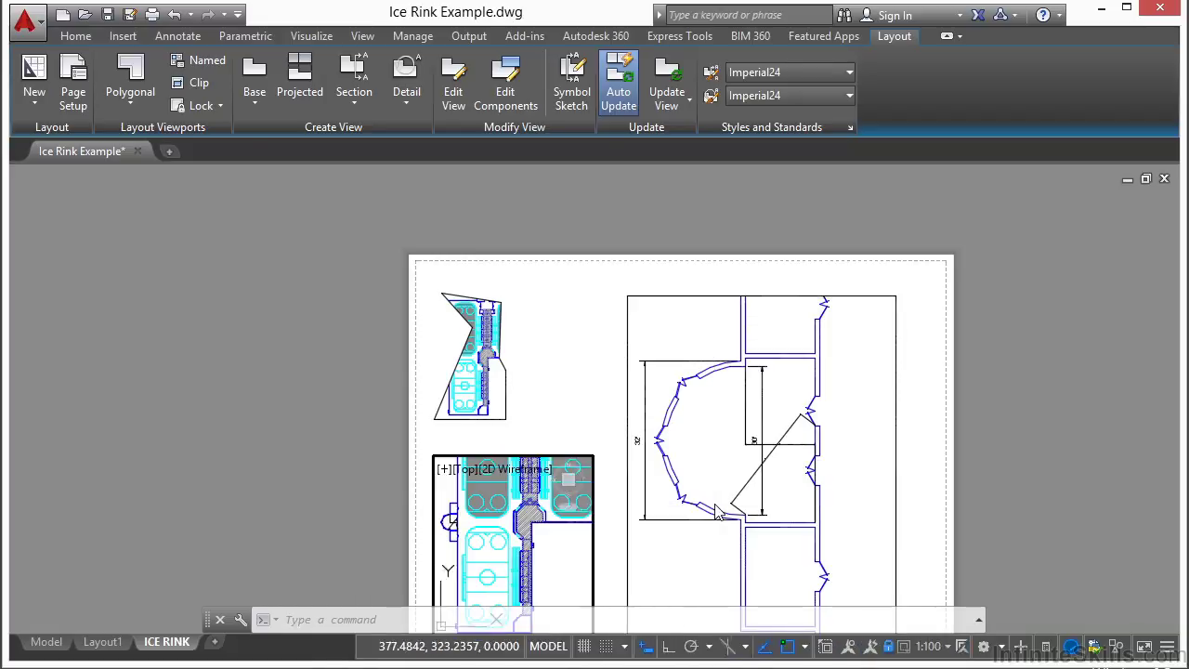
key("ctrl+r")
key("ctrl+r")
key("ctrl+r")
key("ctrl+r")
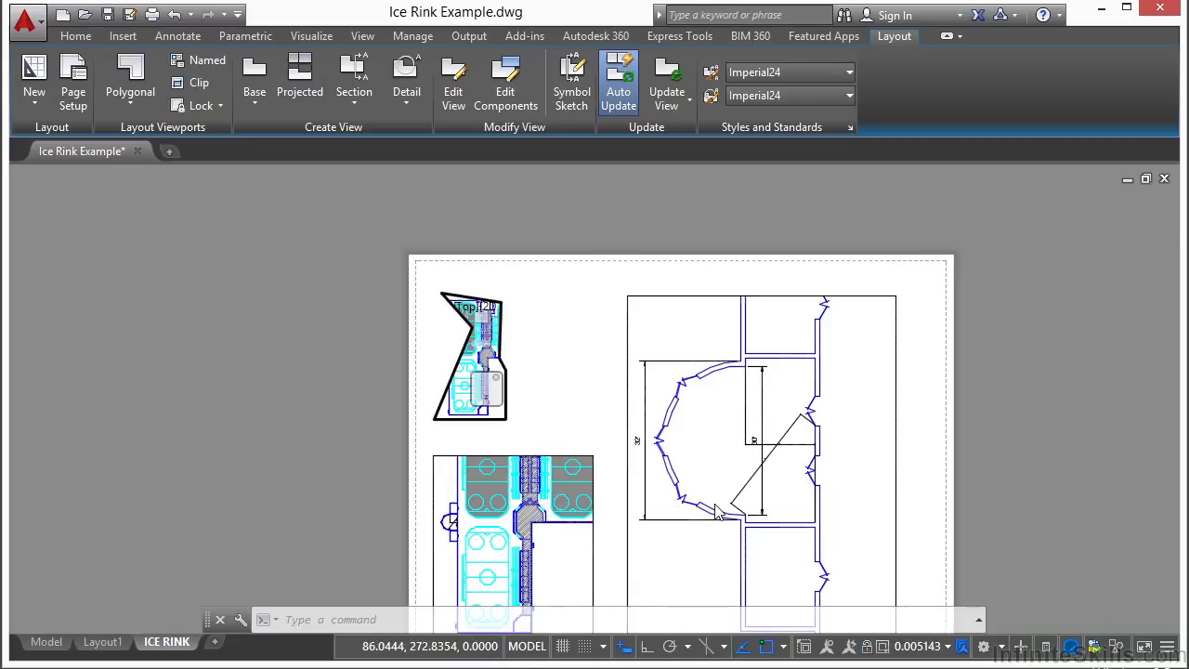
double_click(564, 373)
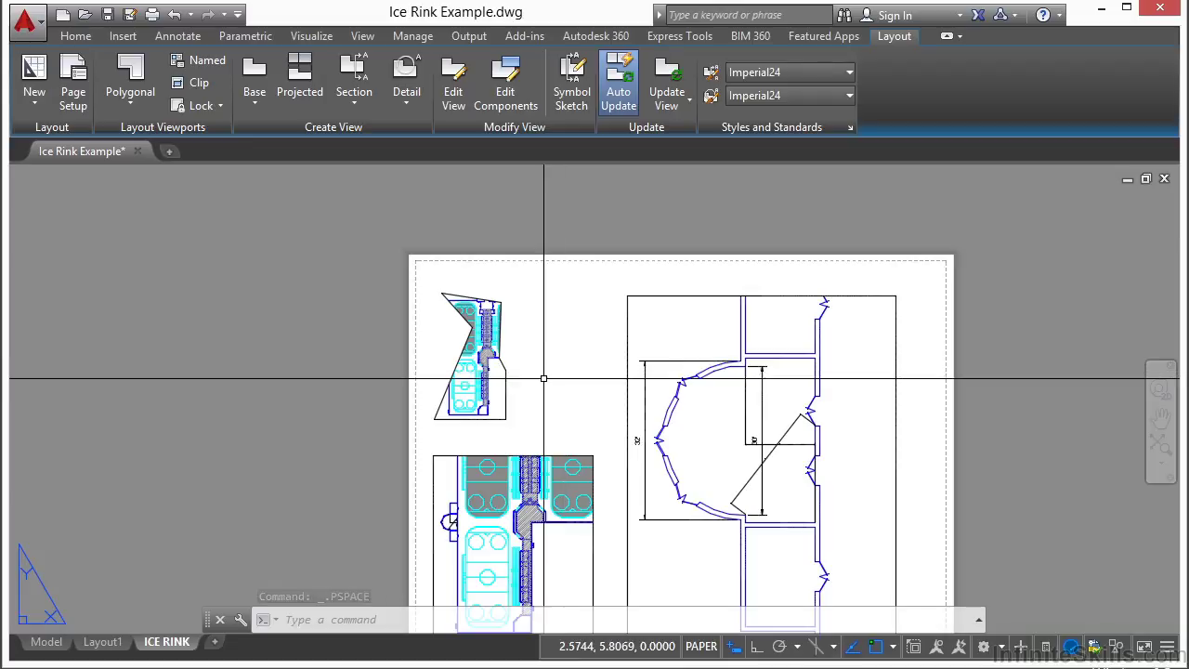
Step: Clip the large building-detail viewport to a new closed five-sided polygonal boundary that slants inward across its left side and lower-left corner
left_click(202, 85)
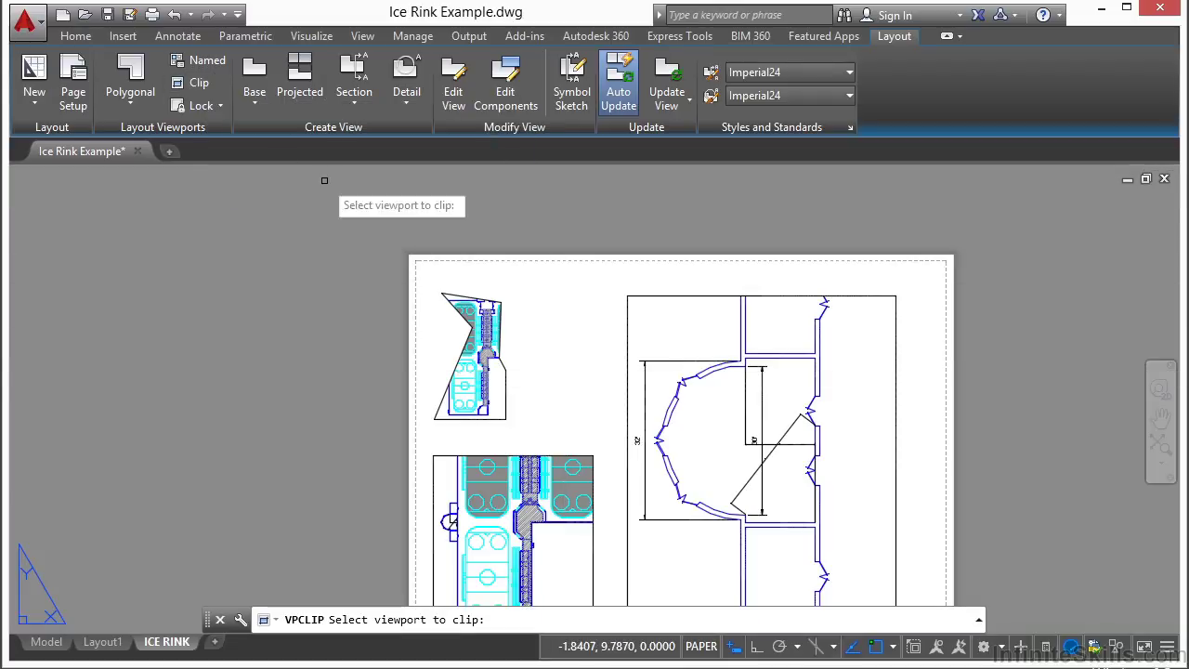
left_click(674, 295)
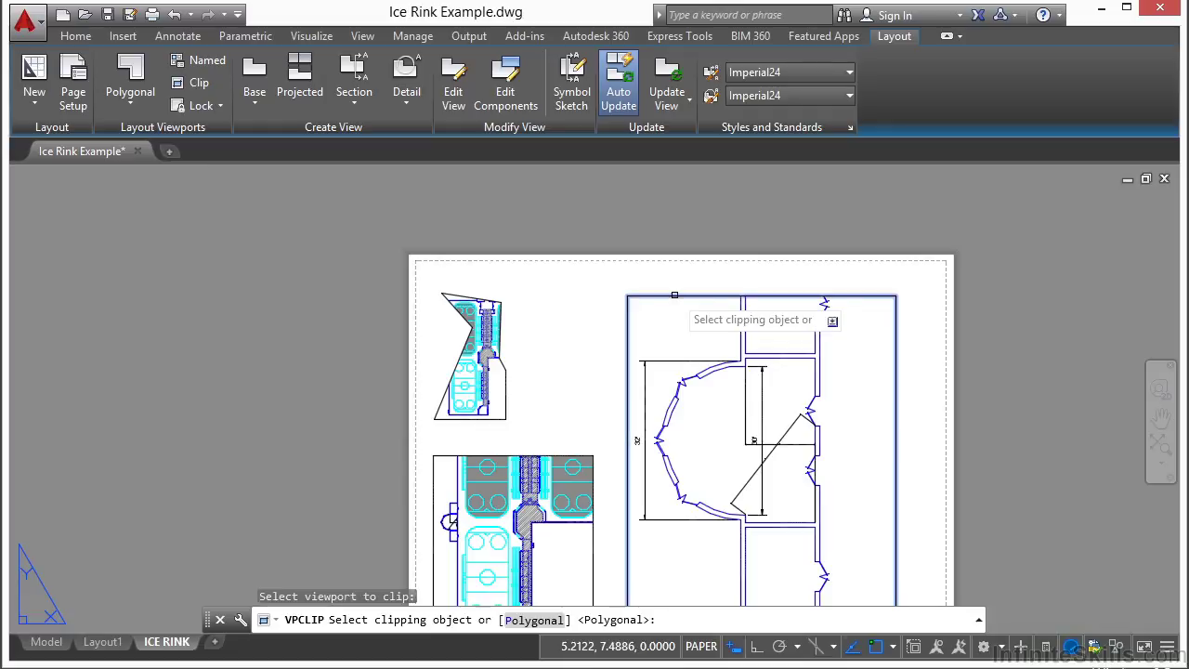
key("Return")
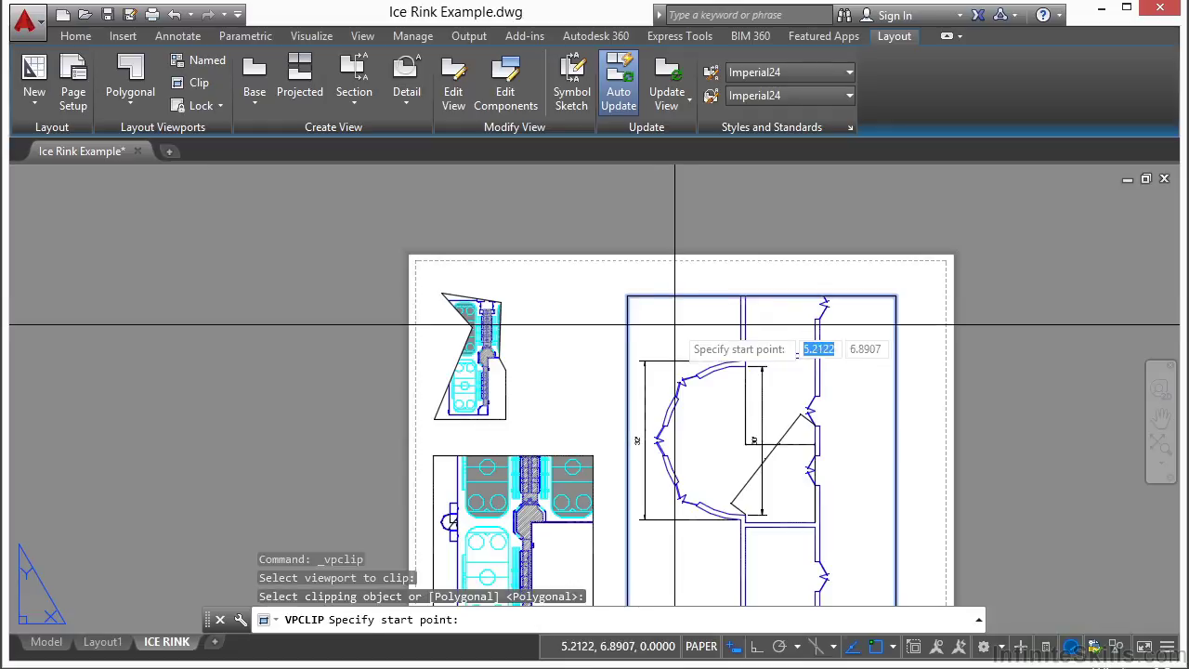
middle_click_drag(668, 330, 575, 242)
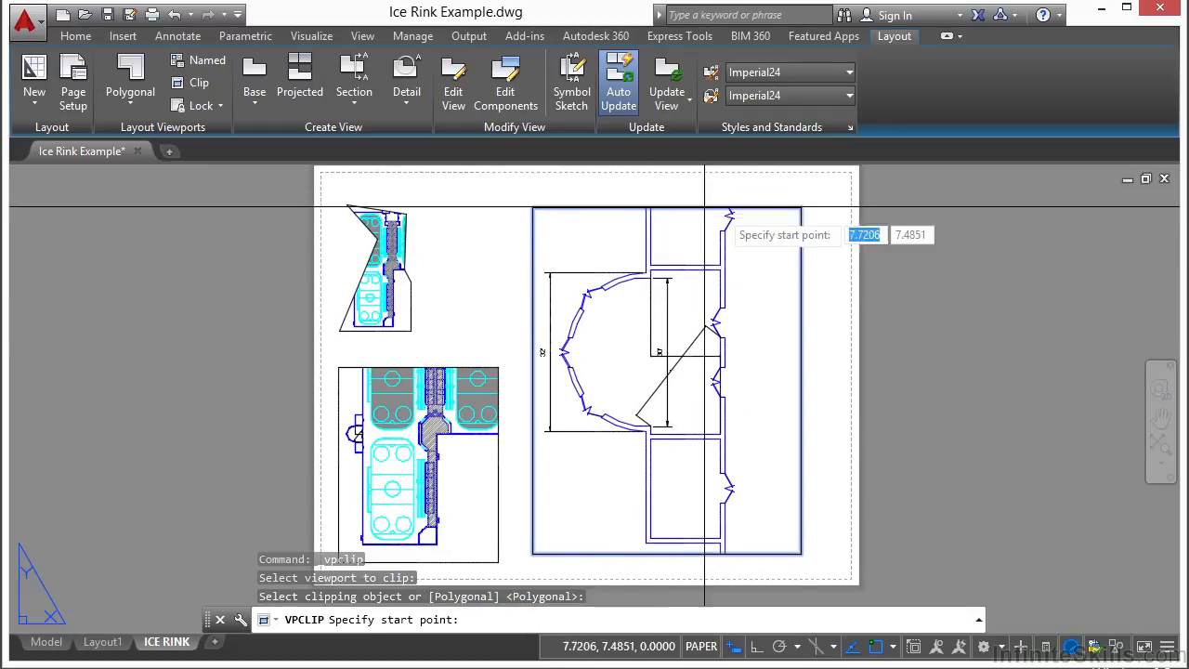
left_click(797, 553)
left_click(666, 552)
left_click(594, 483)
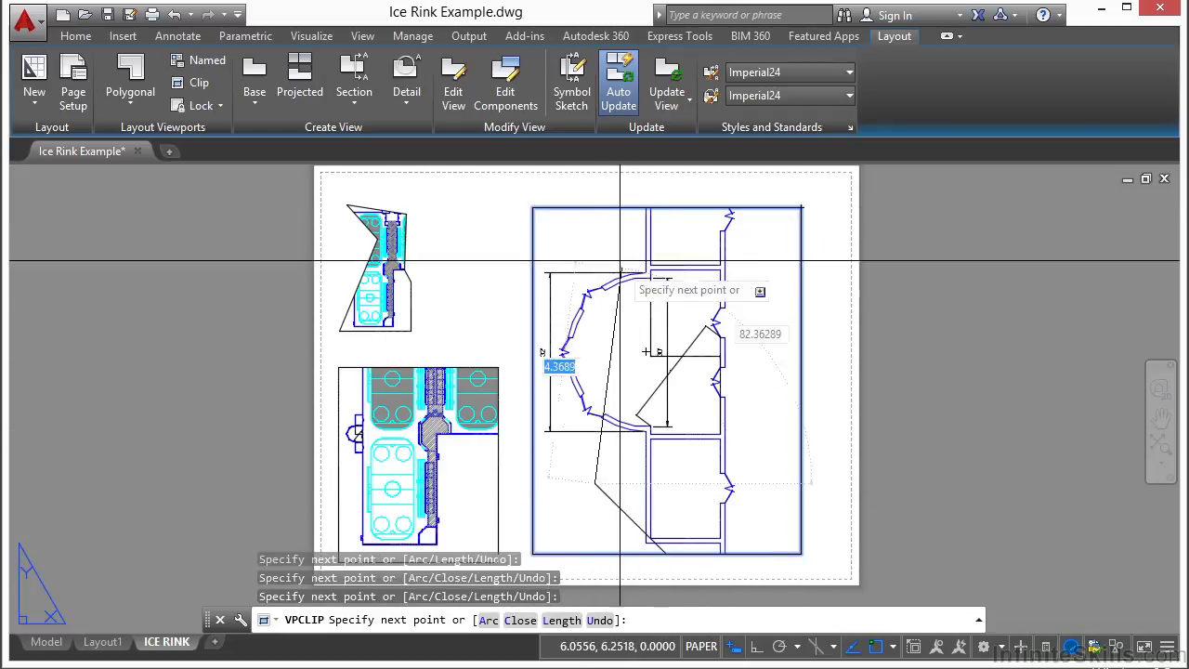
left_click(608, 249)
key("Return")
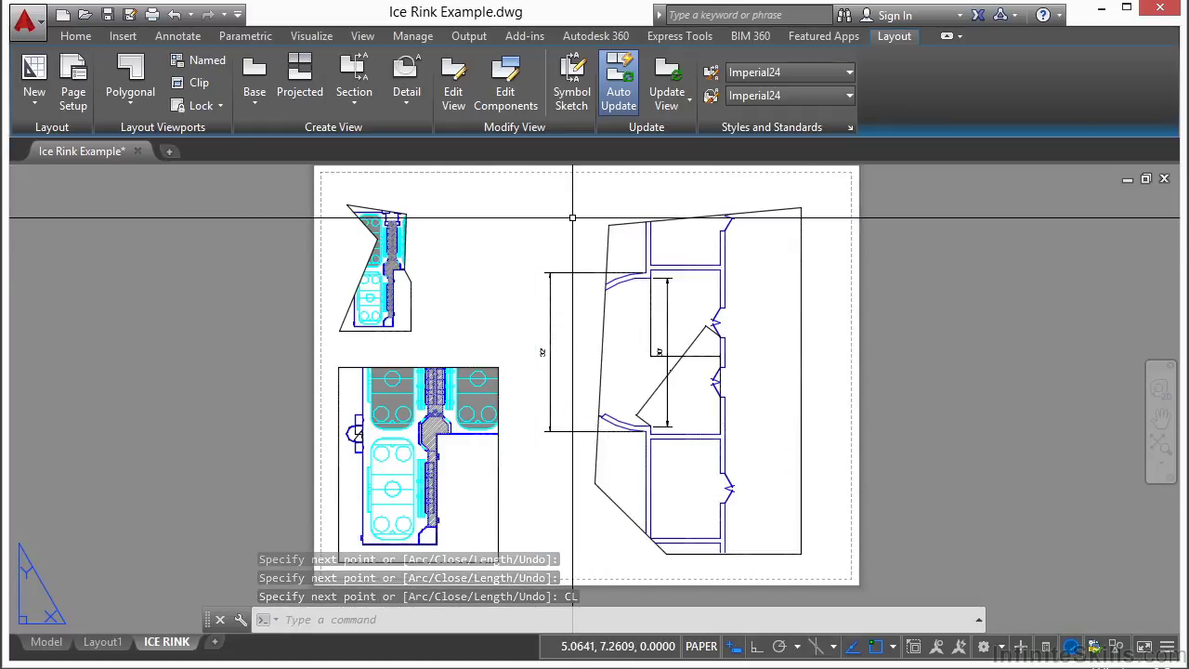
Step: Stretch the clipped viewport's two lower-left vertices, one outward and the other up to the building's right wall, and clear the selection
left_click(630, 519)
left_click(631, 520)
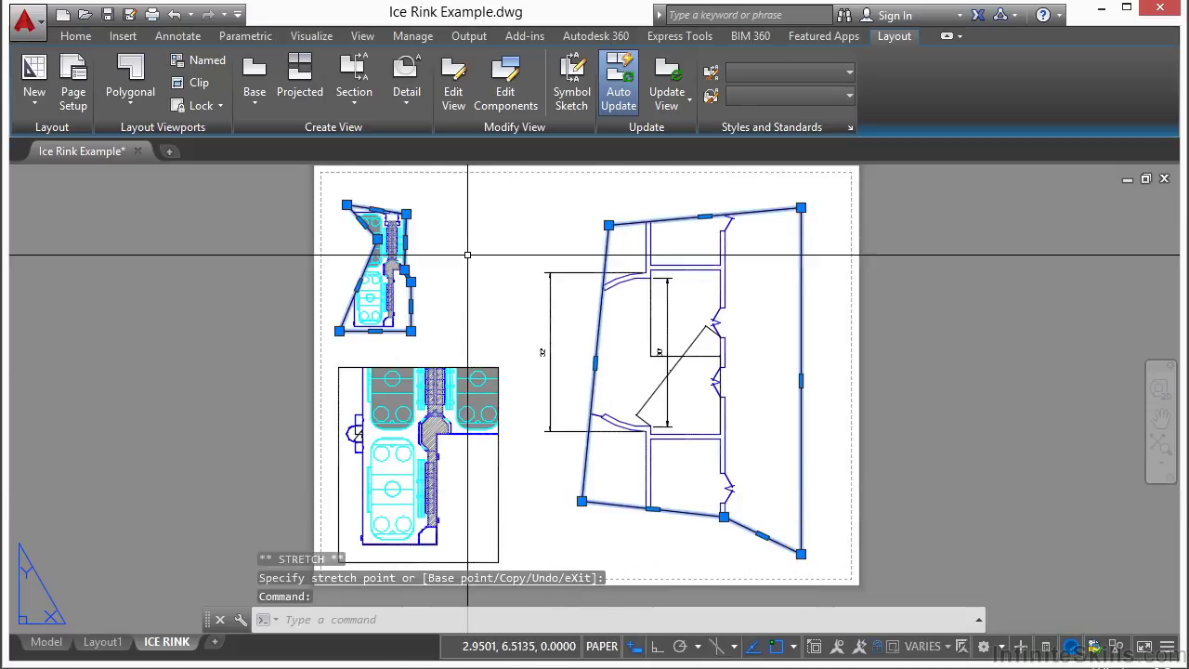
key("Escape")
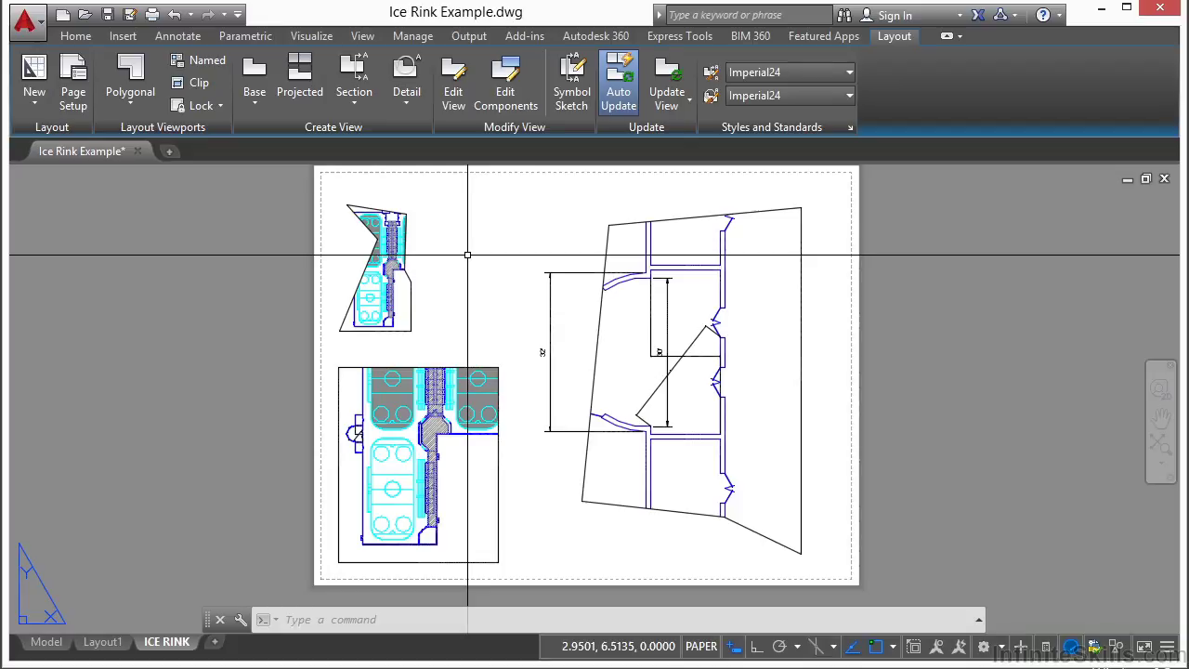
Step: Activate the small polygonal viewport, freeze the Ice_Rink layer in that viewport by picking a rink object, and return to paper space
double_click(398, 297)
left_click(381, 283)
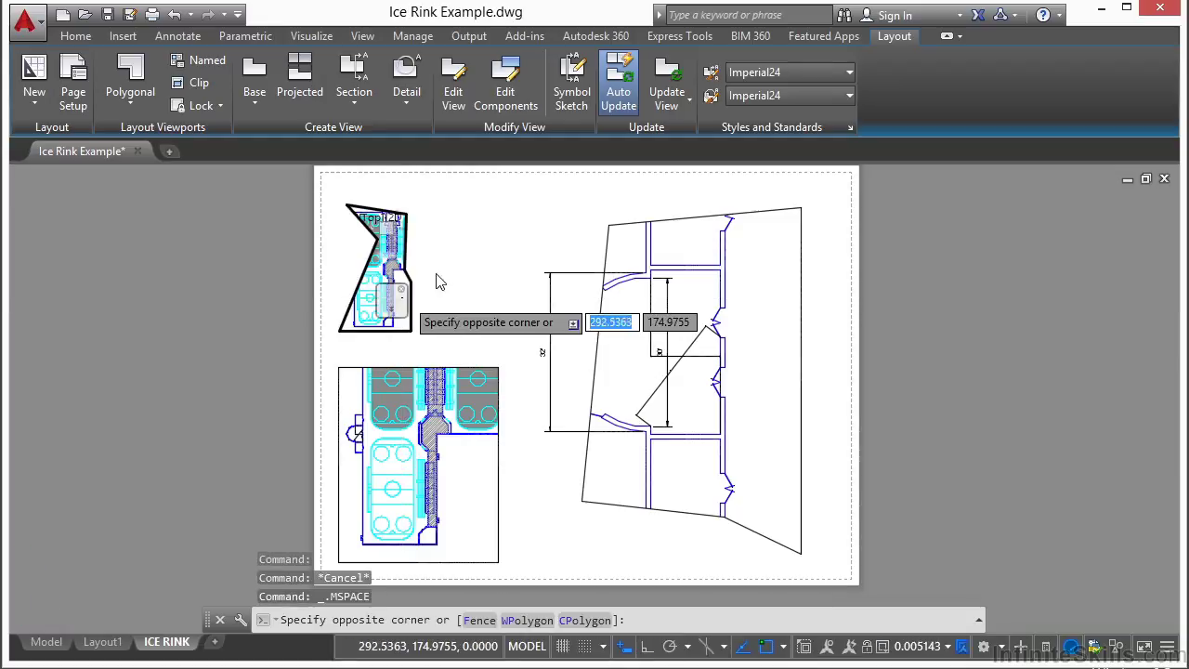
left_click(75, 35)
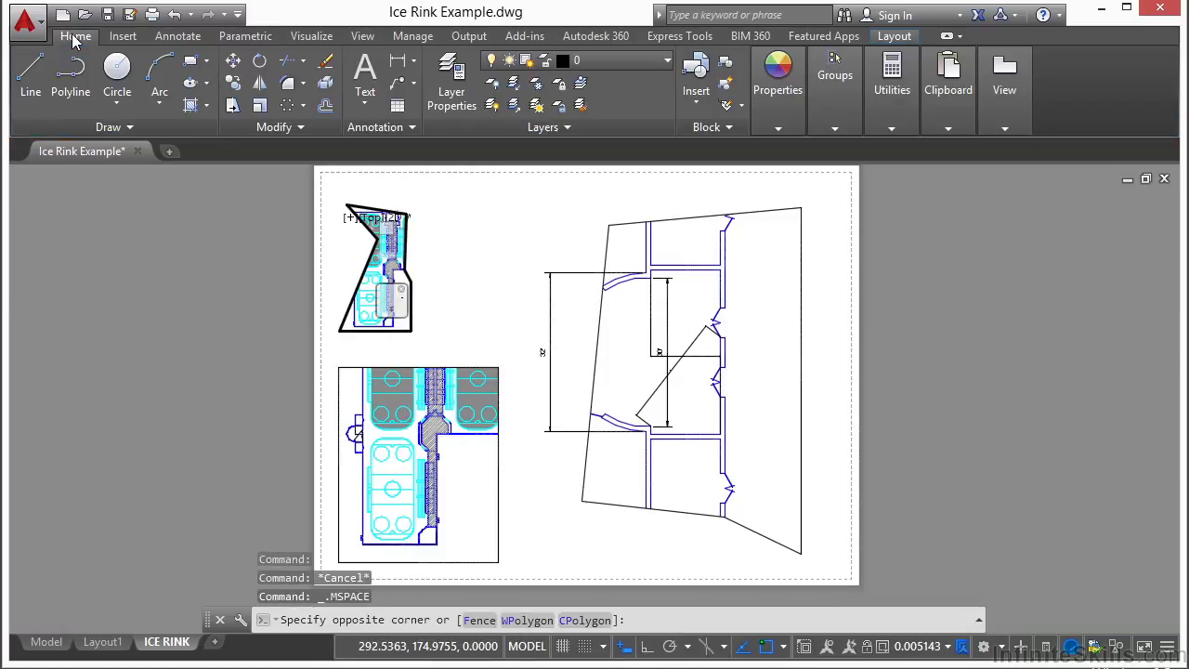
left_click(542, 84)
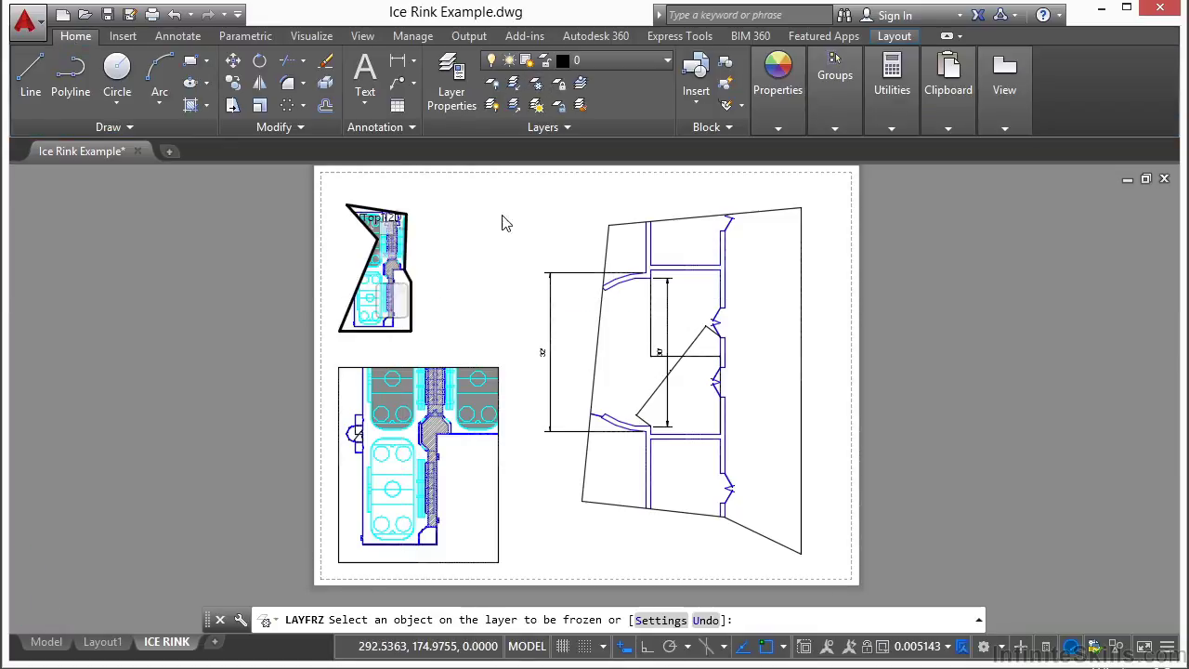
left_click(366, 299)
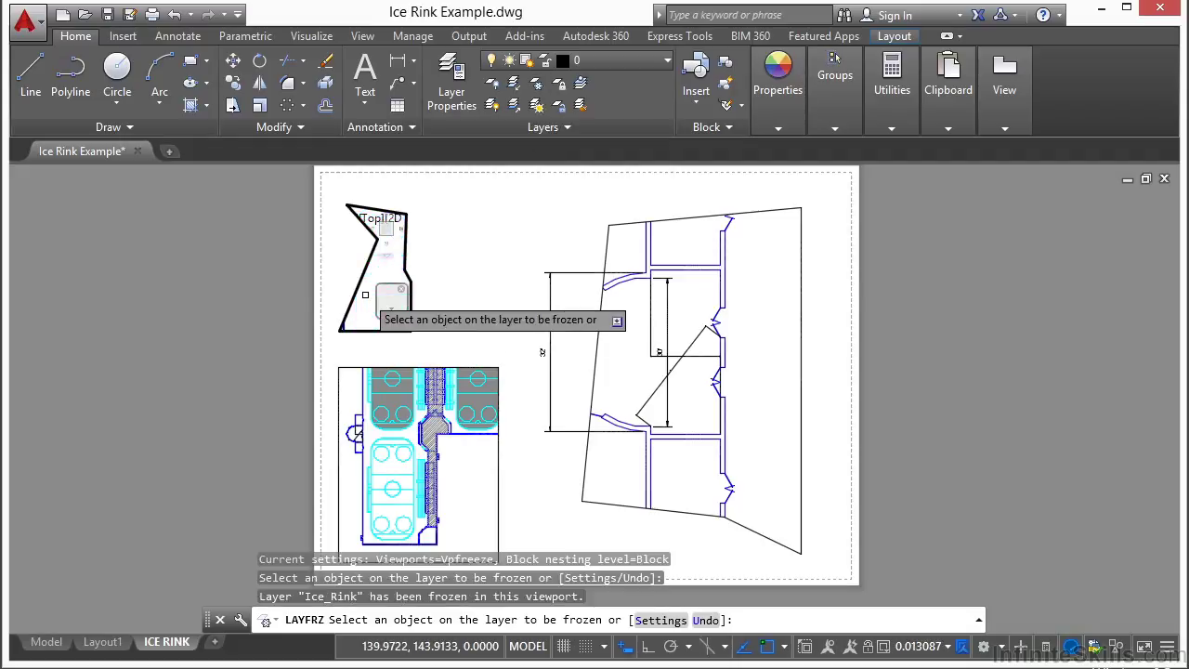
double_click(433, 321)
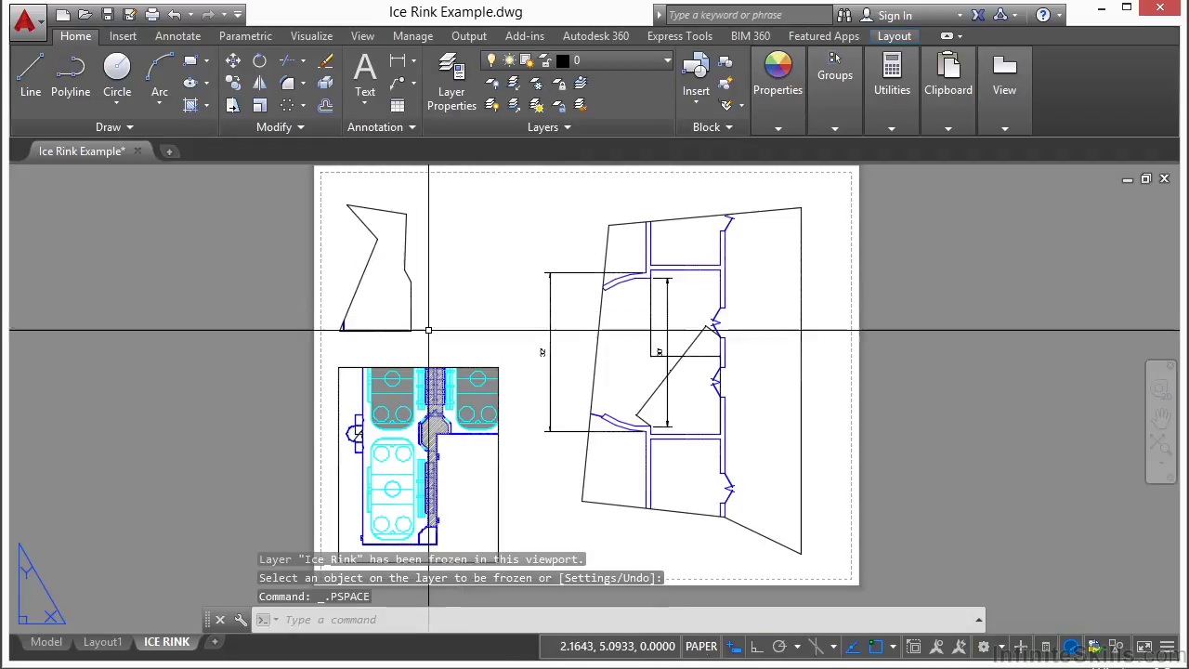